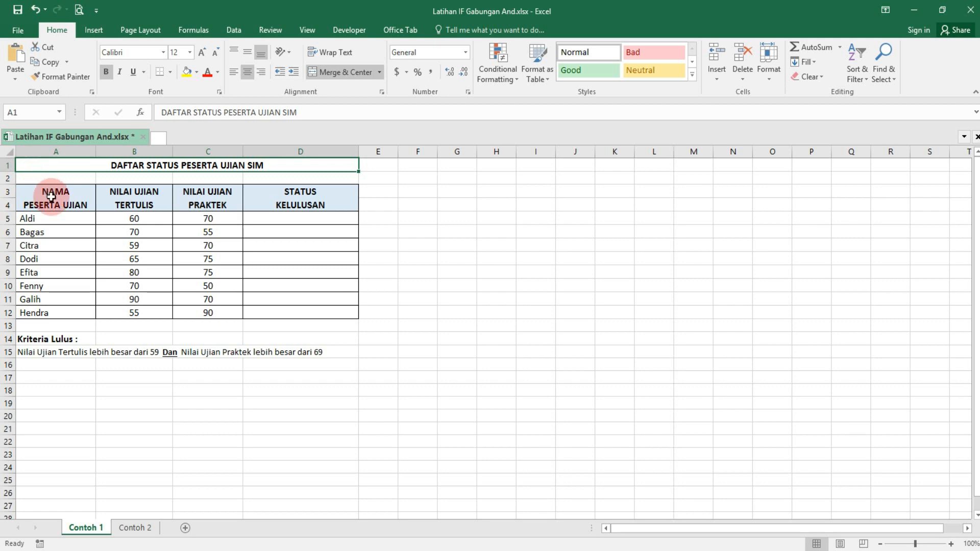
- Examine the exam table's column headings, the empty status column and the Kriteria Lulus text below the table
click(51, 197)
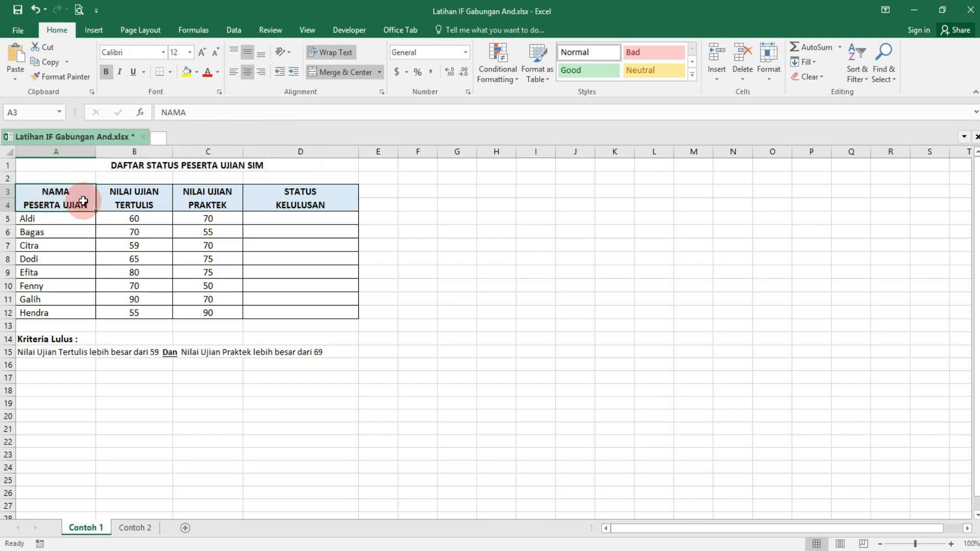
click(129, 199)
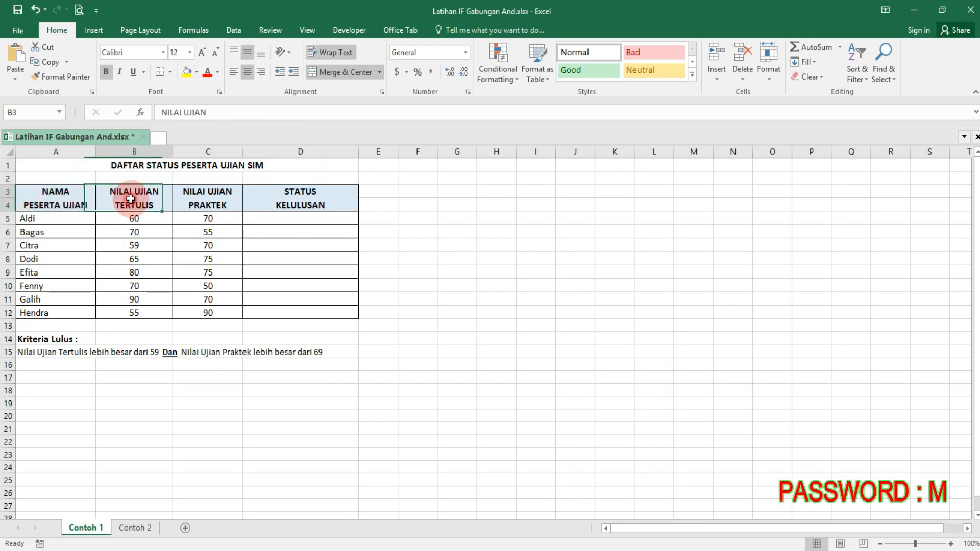
click(231, 202)
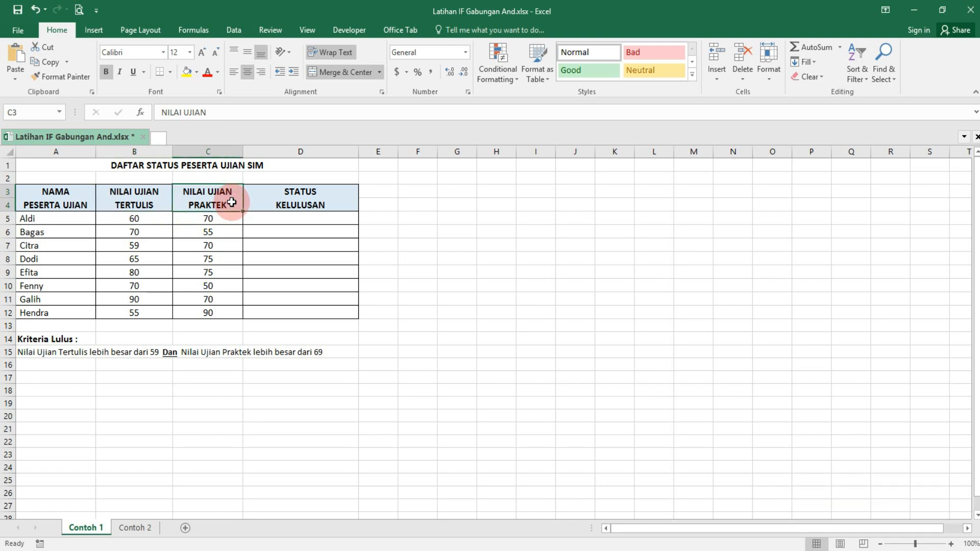
click(257, 203)
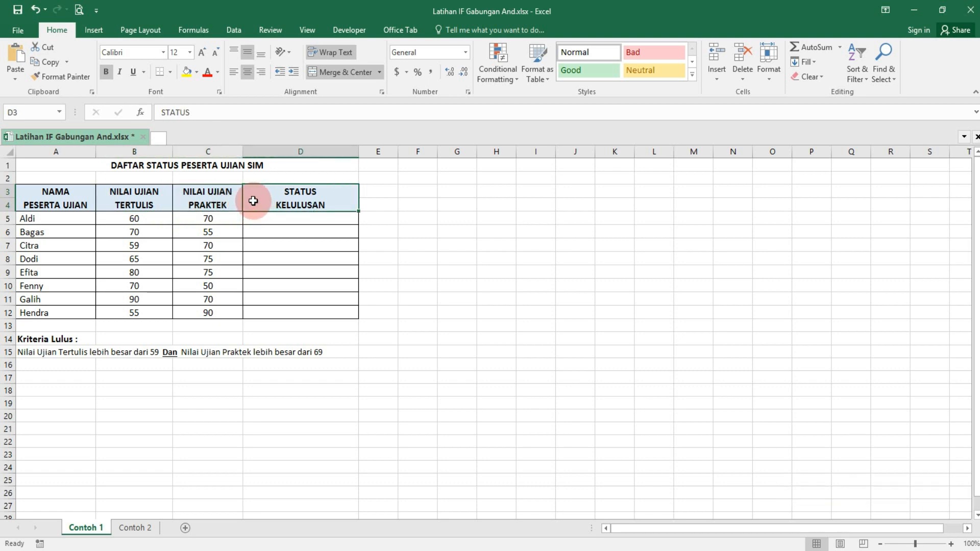
drag(253, 200, 271, 311)
click(84, 338)
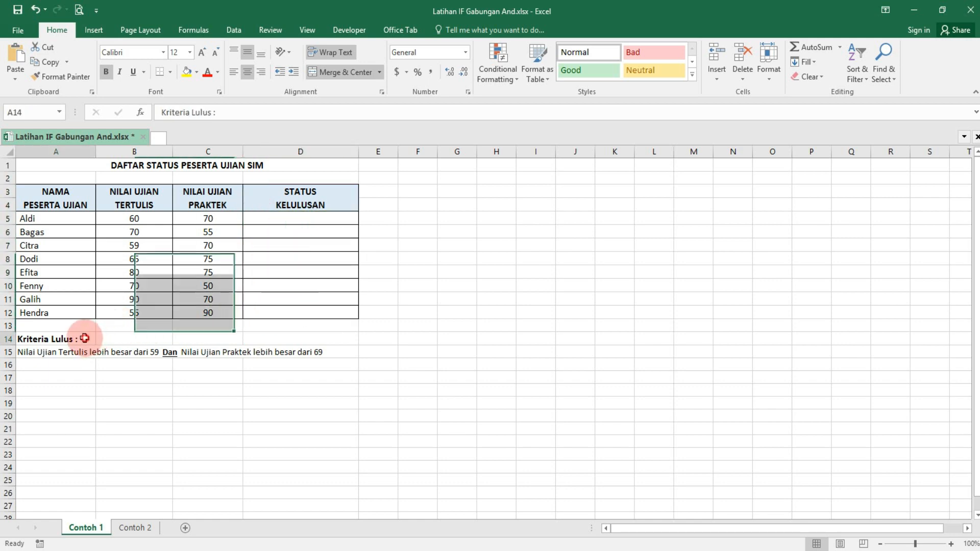
click(61, 353)
drag(61, 354, 253, 350)
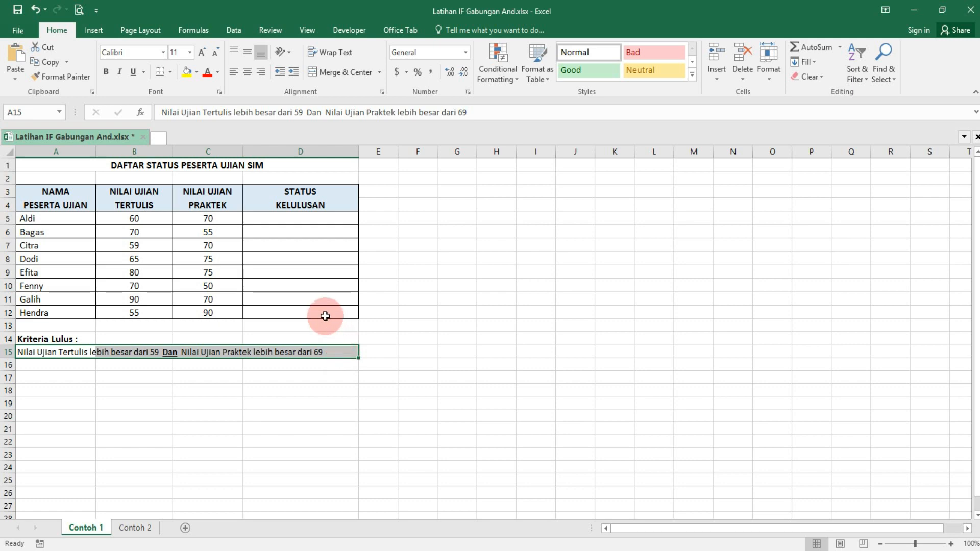
- Begin an IF formula with a nested AND in cell D5, using B5>59 as the first condition
click(291, 219)
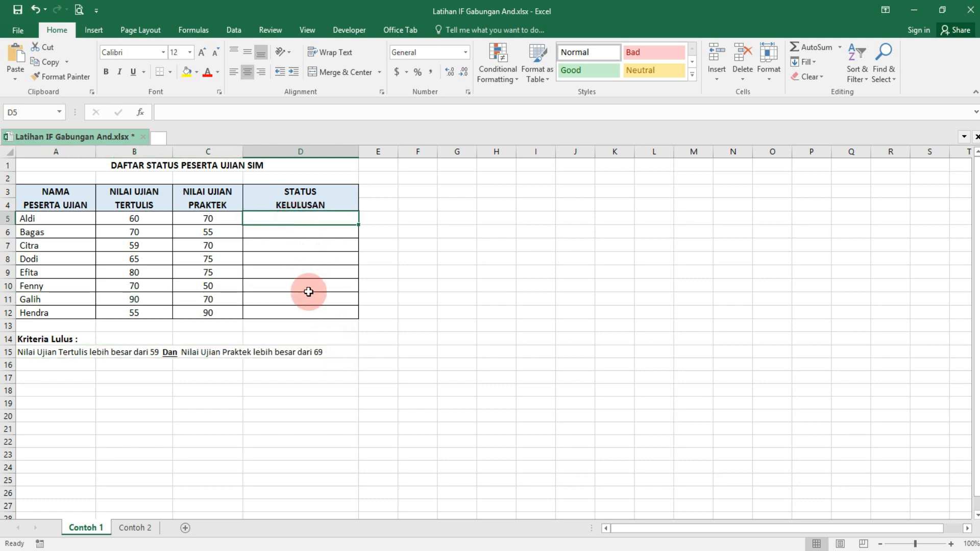
text(=I)
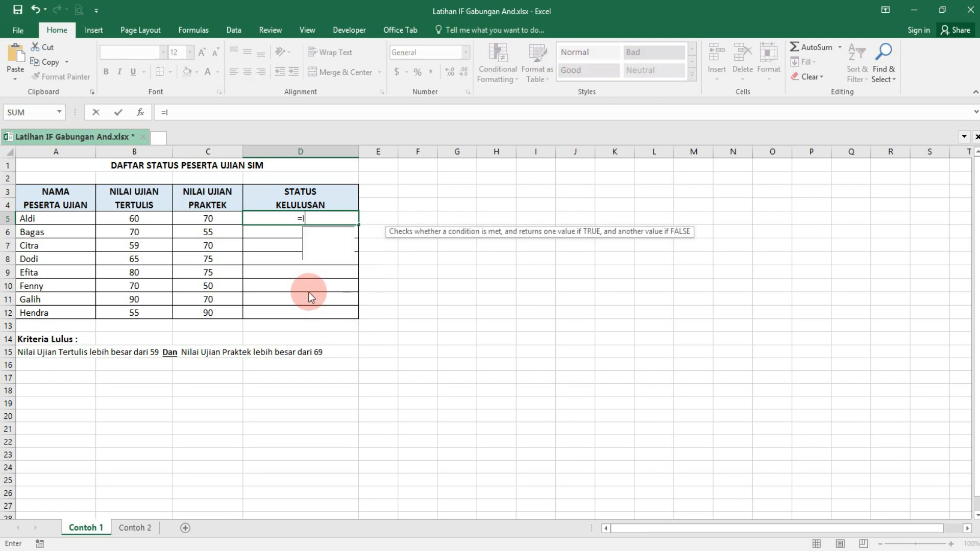
text(F()
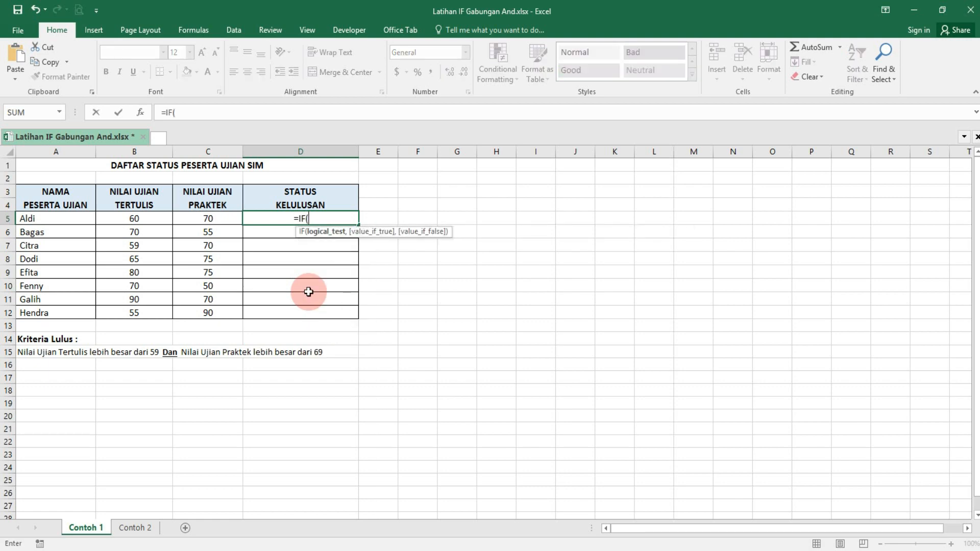
text(AND()
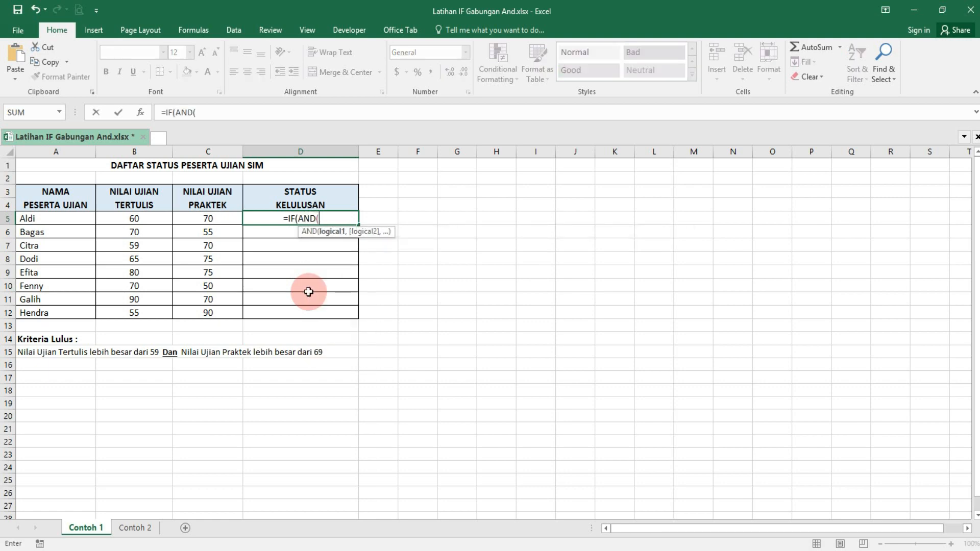
click(159, 218)
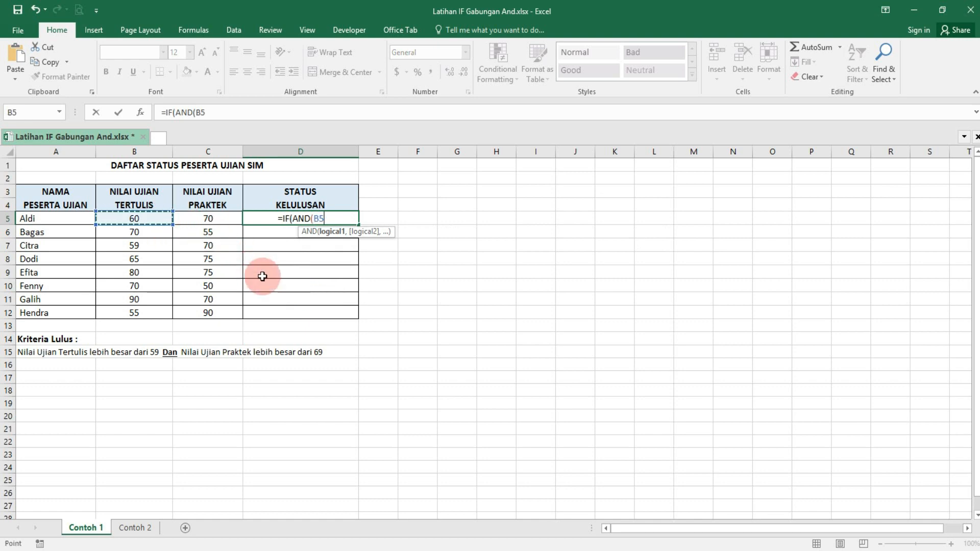
text(>)
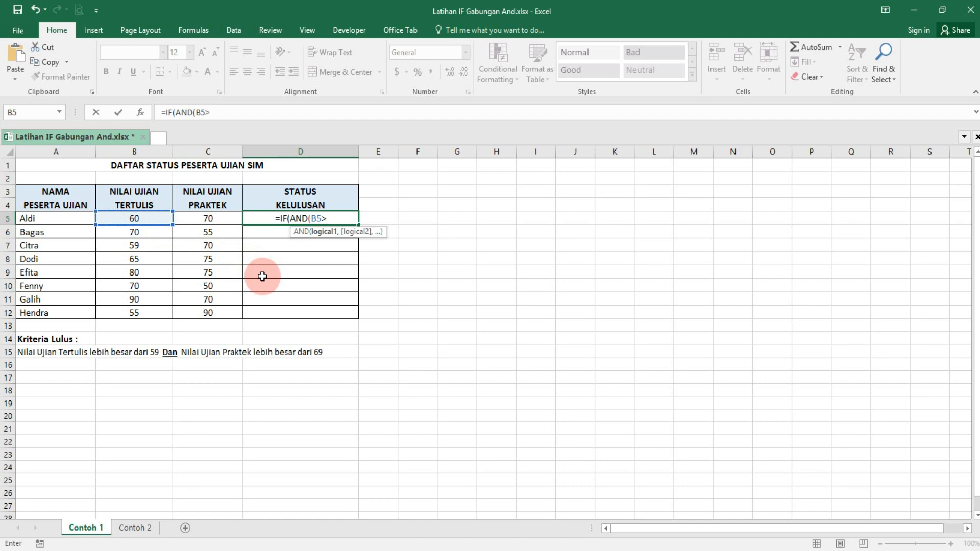
text(59)
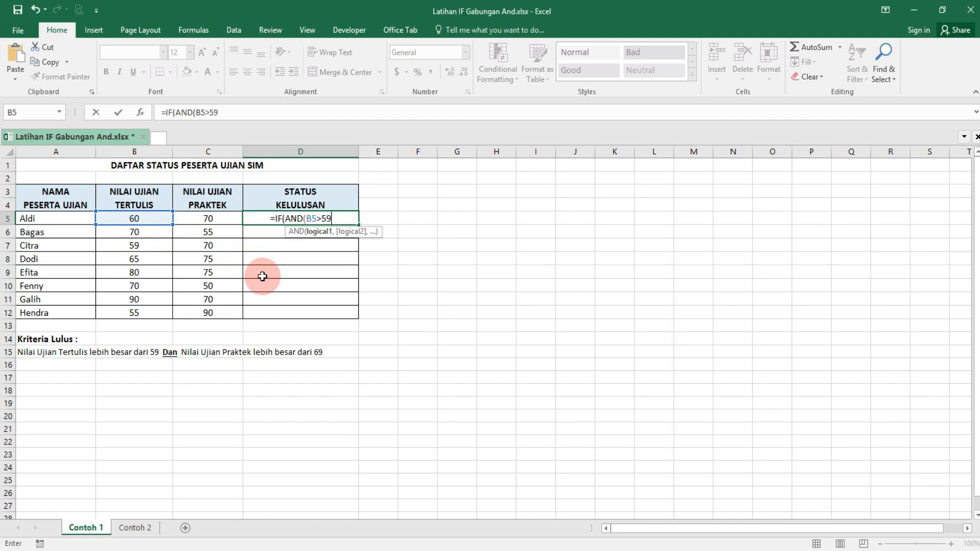
text(;)
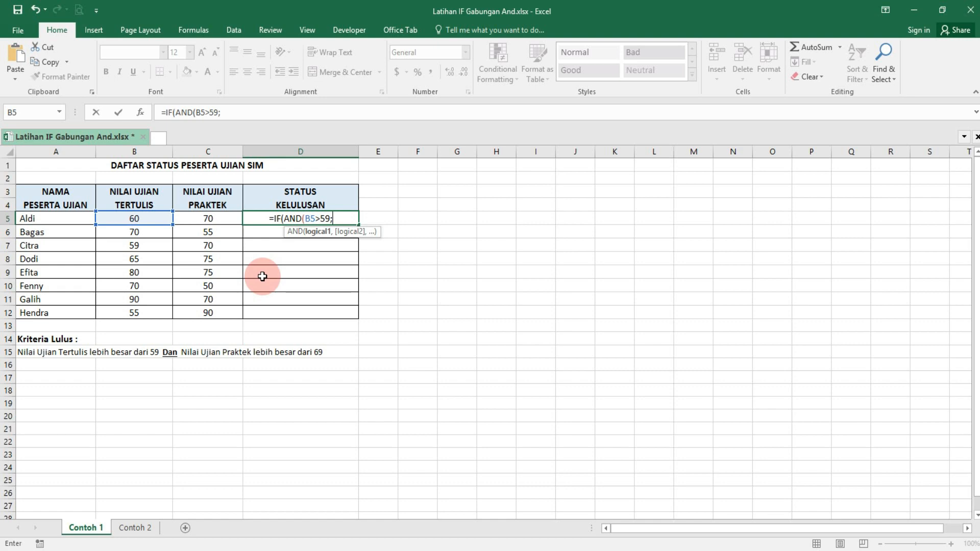
key(BackSpace)
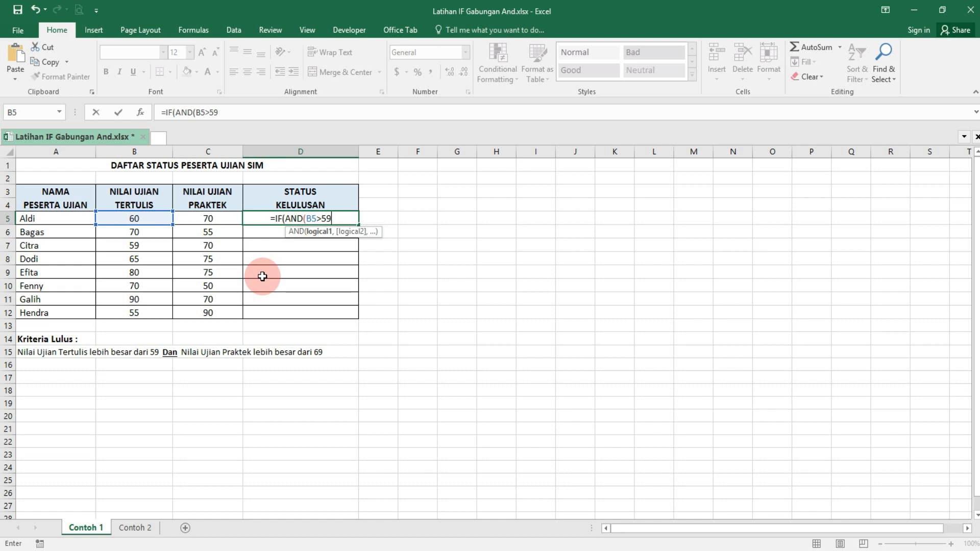
text(,)
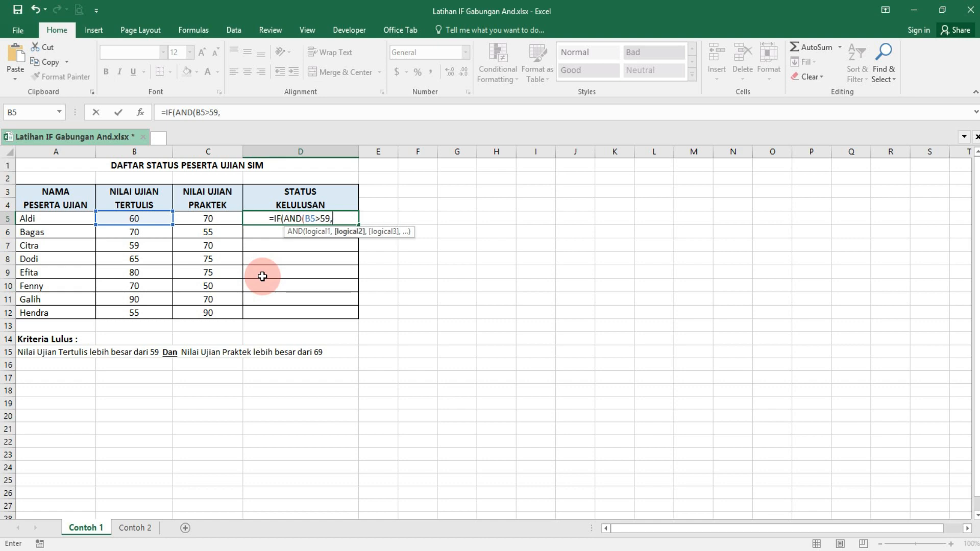
- Add C5>69 as the second AND condition in D5's formula and close the logical test
click(220, 217)
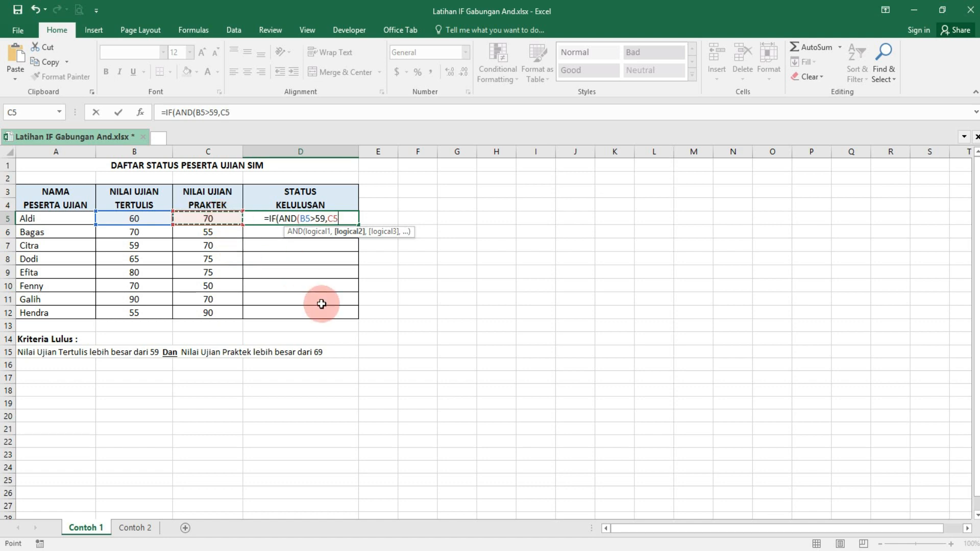
text(>)
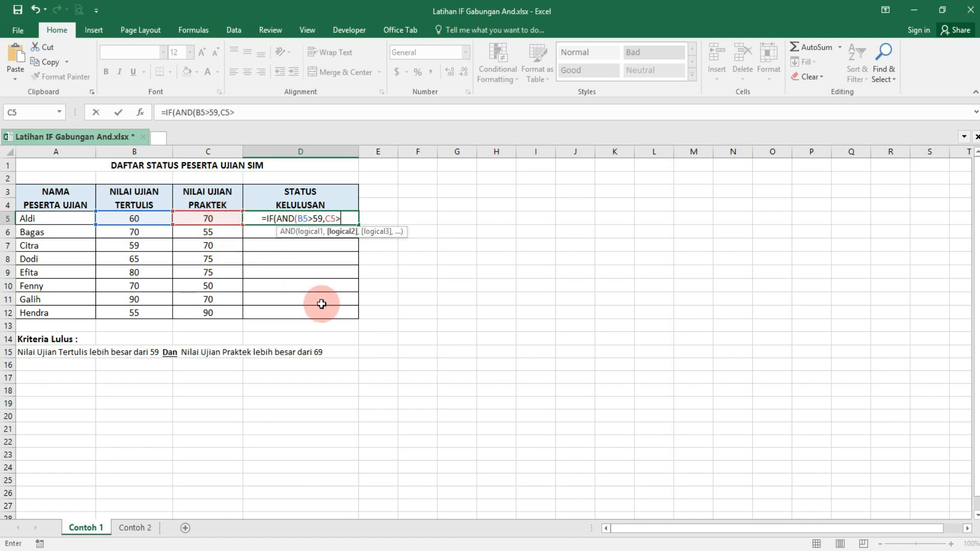
text(69)
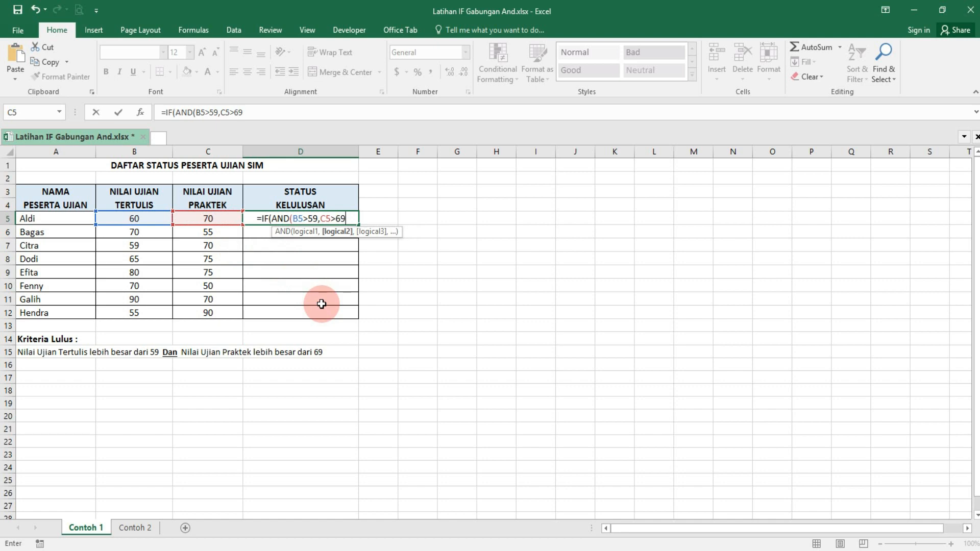
text())
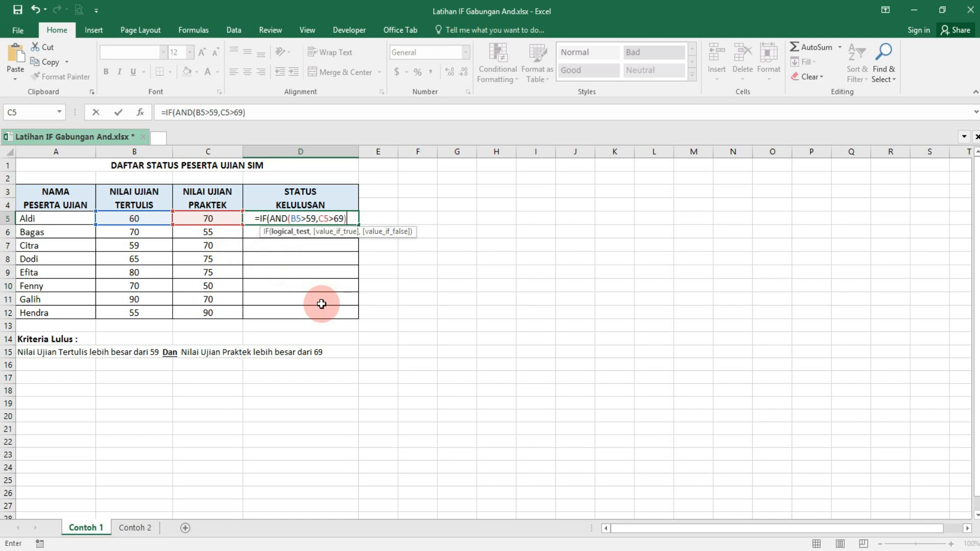
text(,)
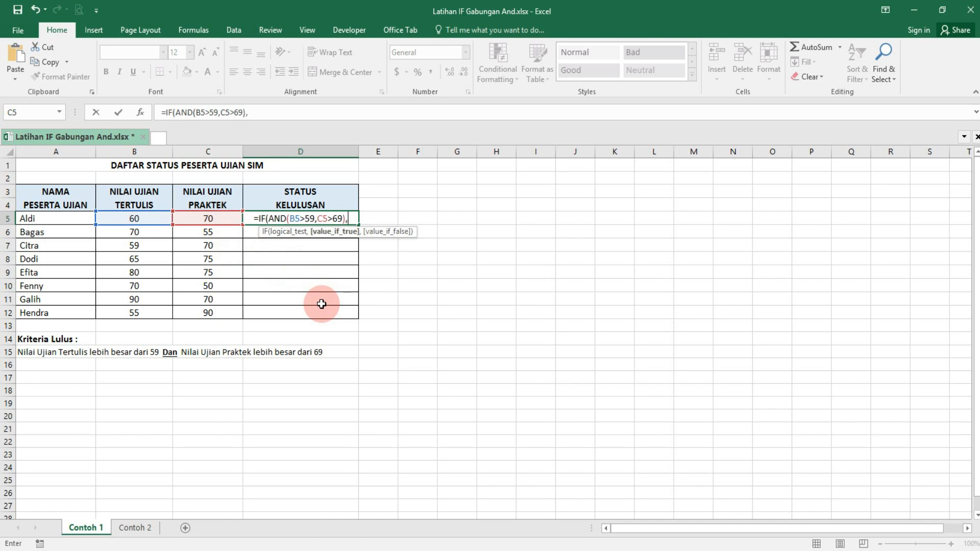
- Complete D5's IF formula with "Lulus" as the true result and "Tidak Lulus" as the false result
text(")
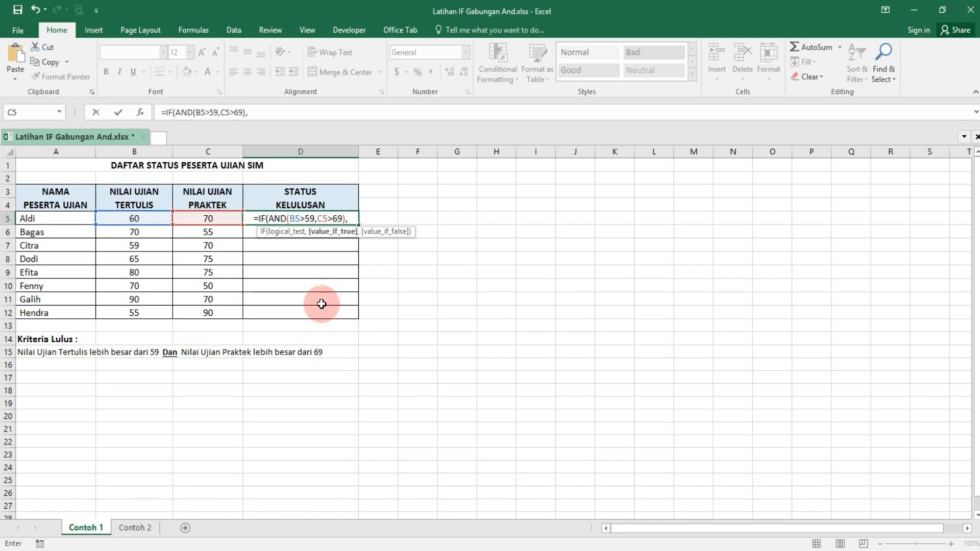
text(L)
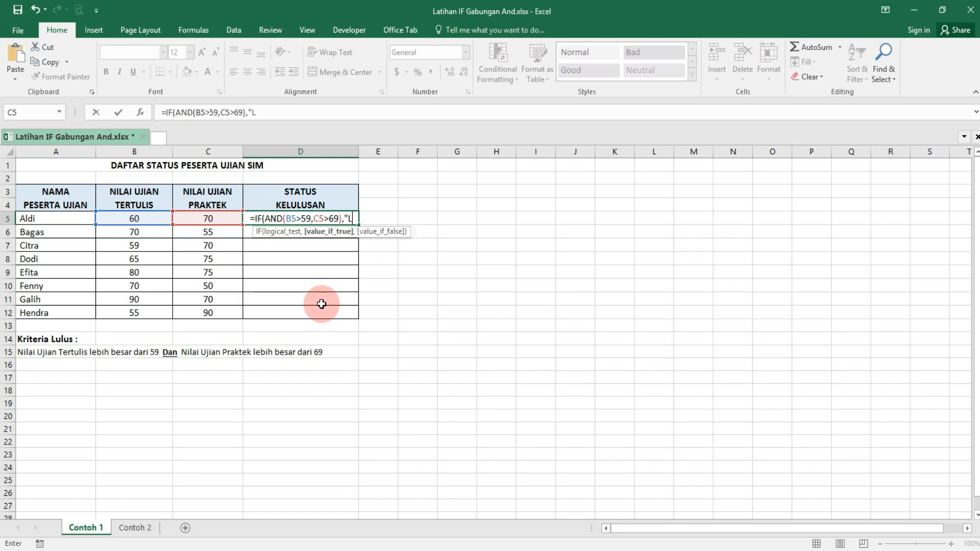
text(ulus")
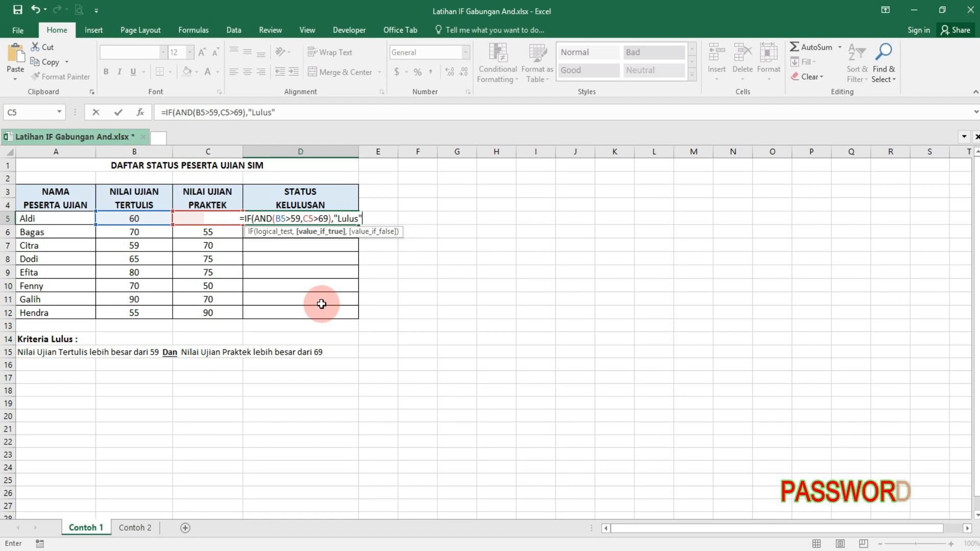
text(,)
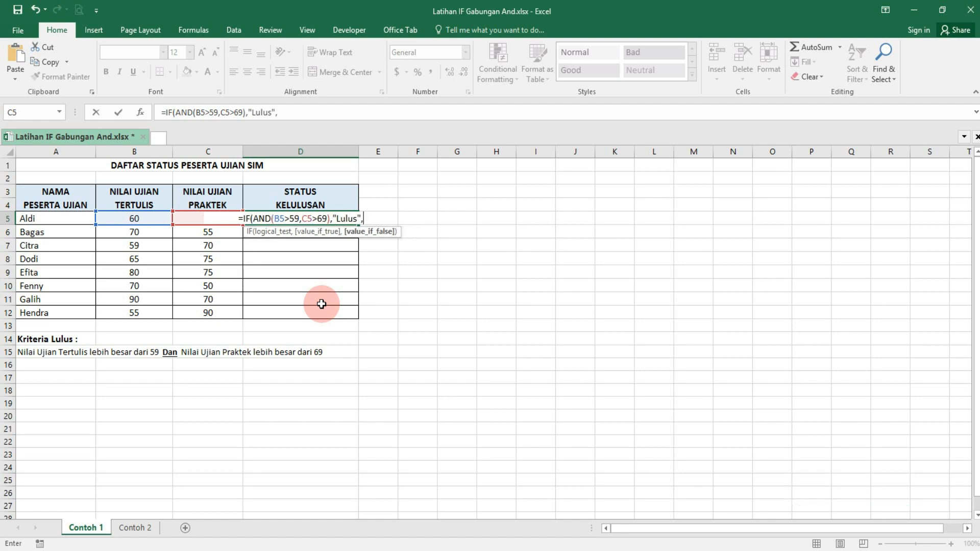
text(")
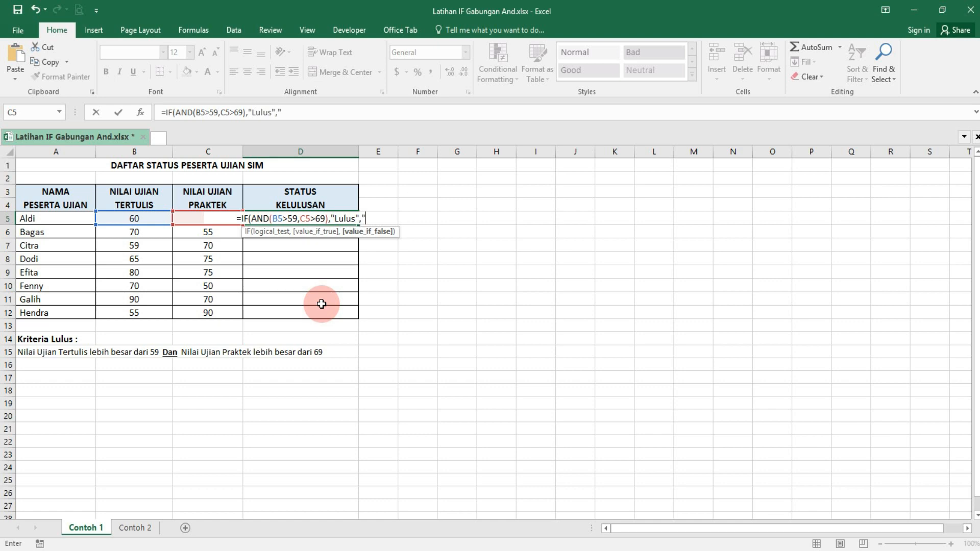
text(Tidak Lu)
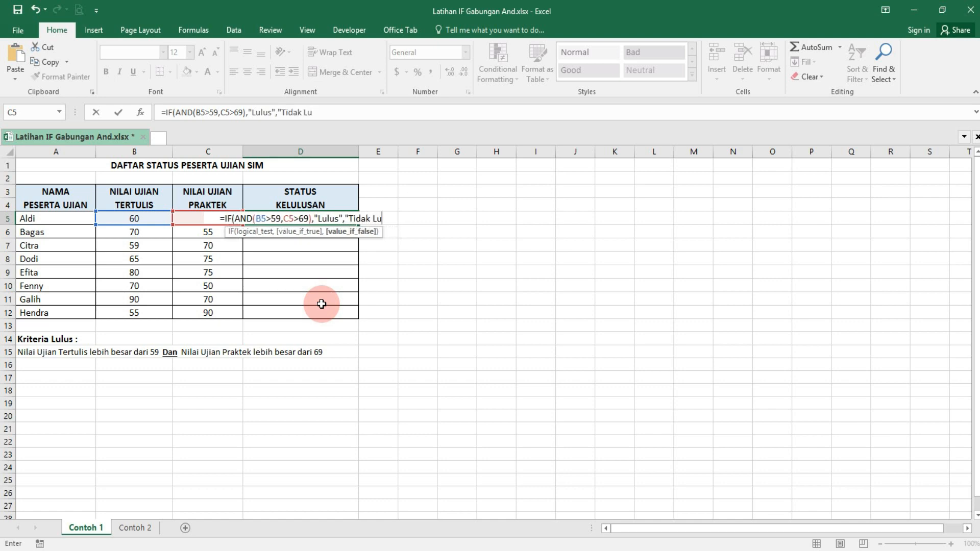
text(lus")
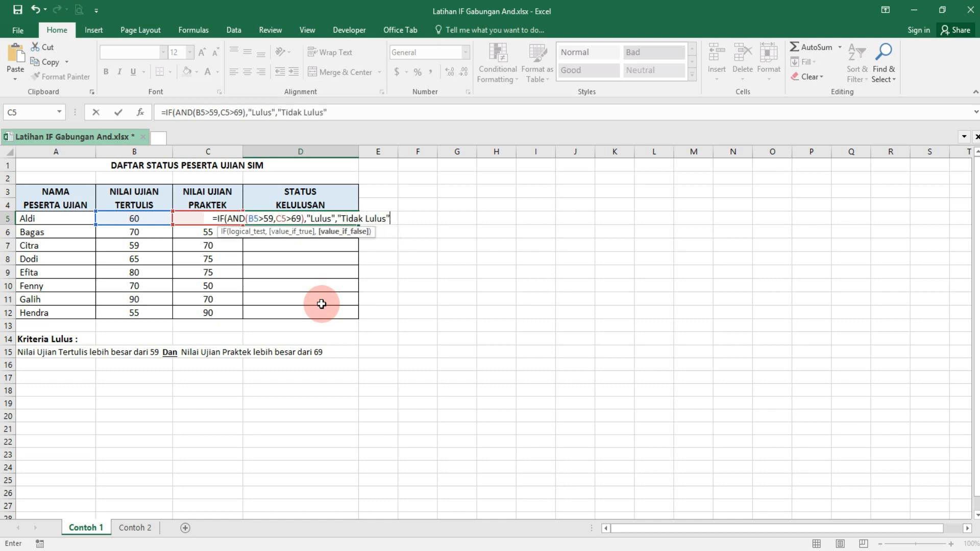
text())
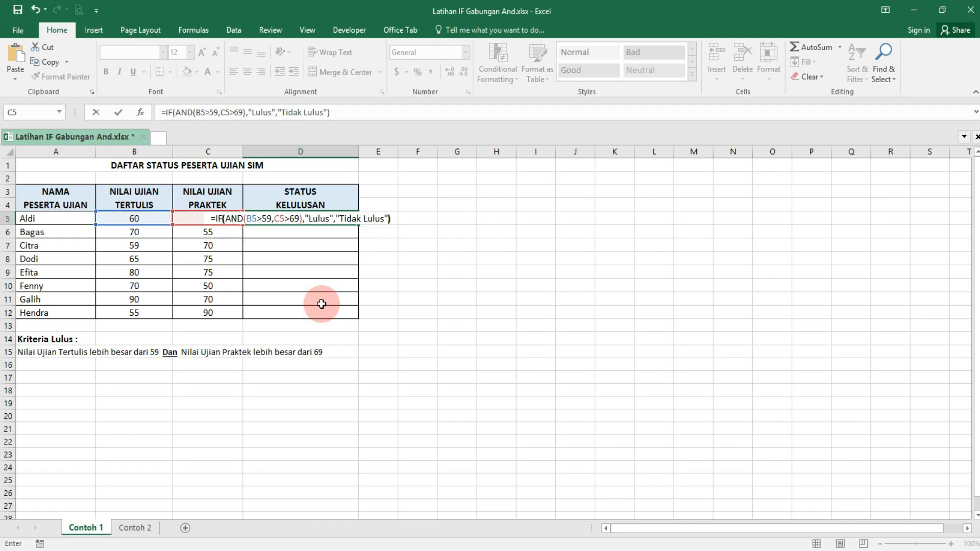
key(Return)
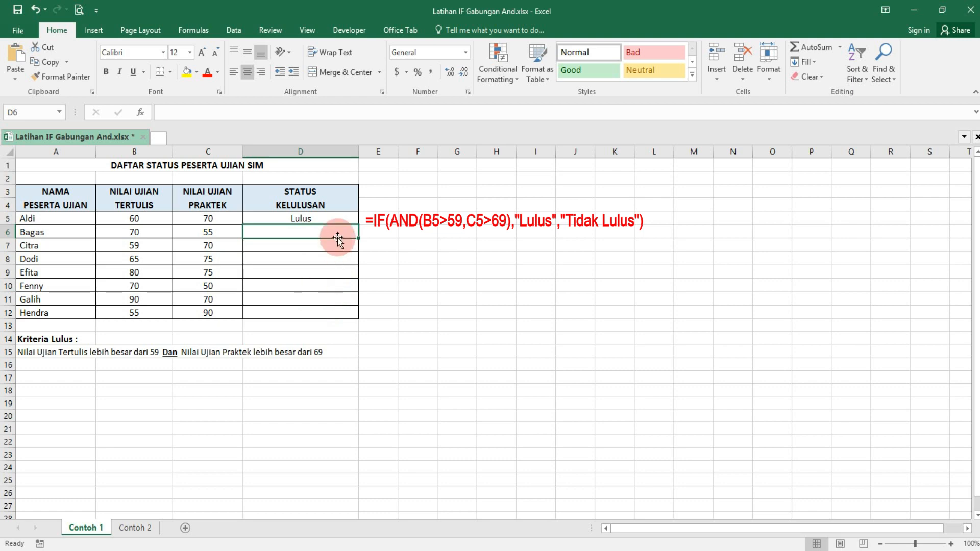
- Copy the D5 status formula down through D12 for the remaining exam participants
click(342, 219)
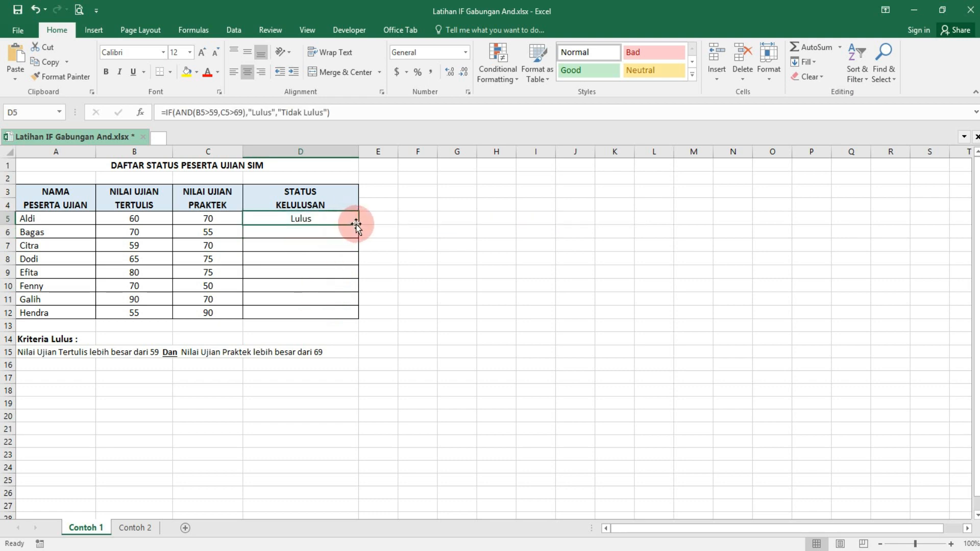
drag(358, 225, 351, 312)
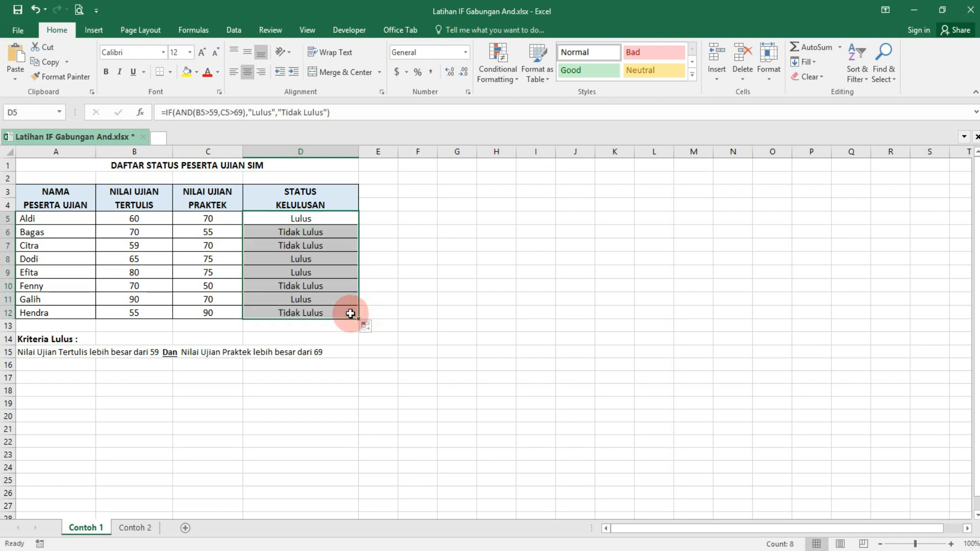
- Examine the column headings of the discount table on Contoh 2 and the purchase discount rule below it
click(34, 162)
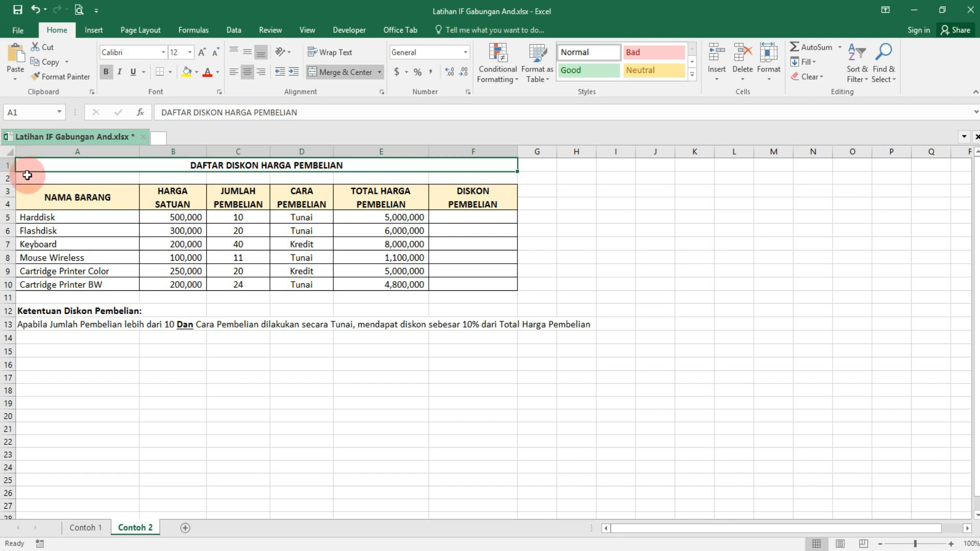
click(35, 196)
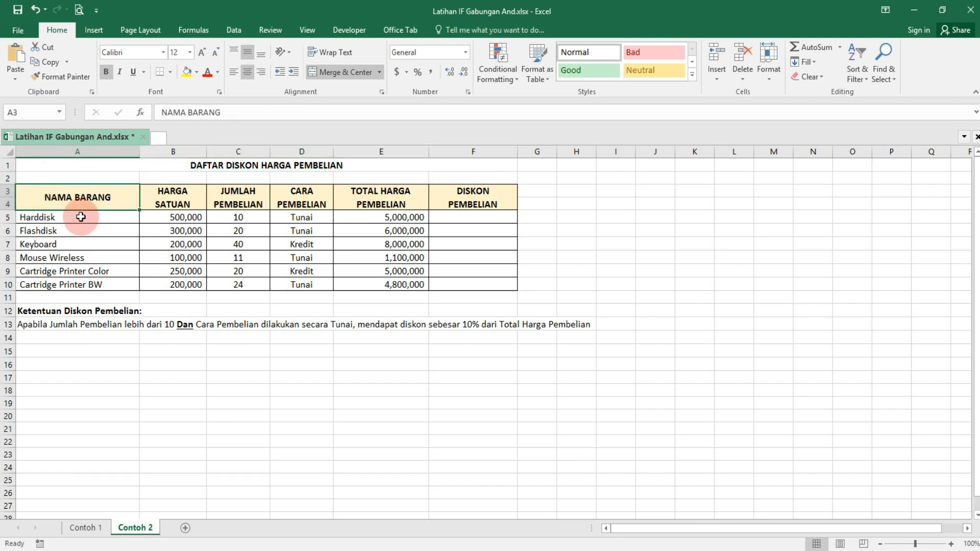
click(179, 197)
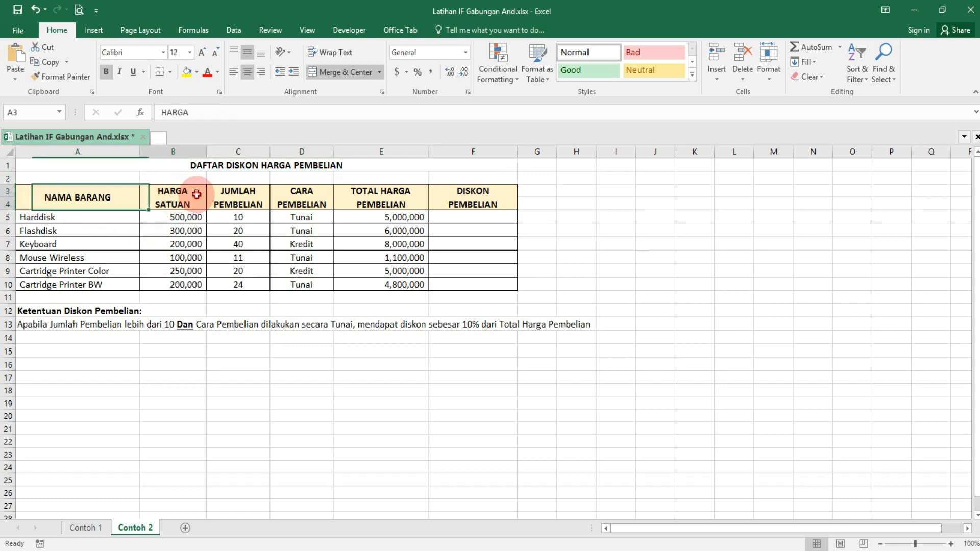
click(255, 197)
click(320, 195)
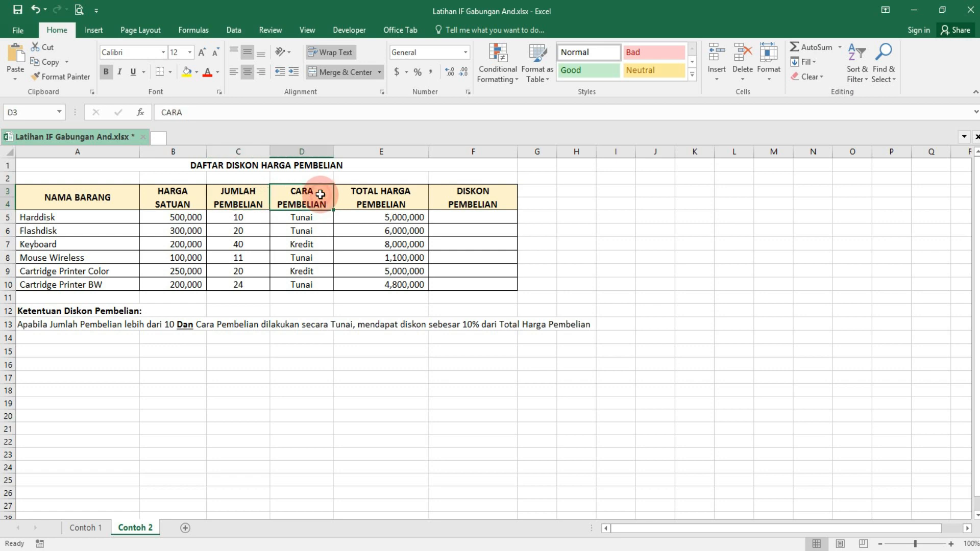
click(419, 198)
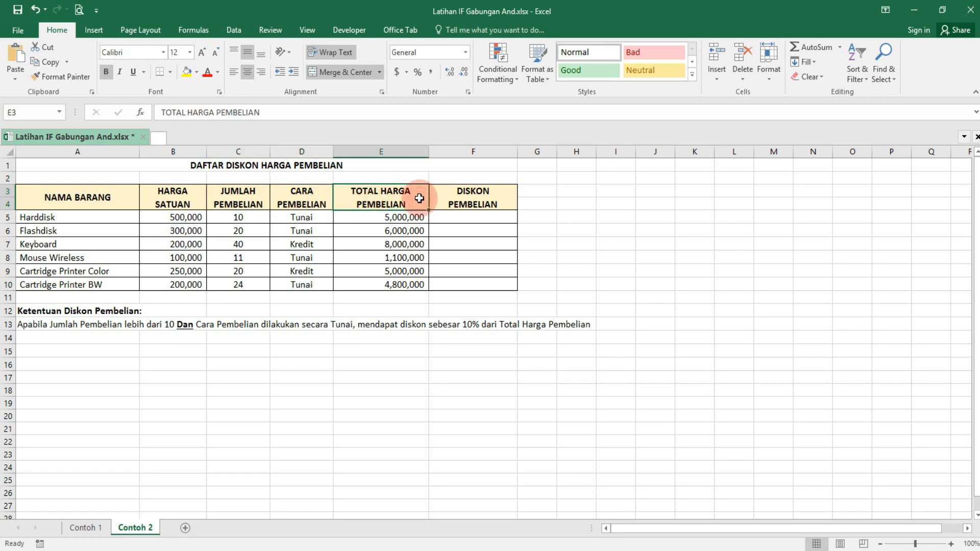
click(446, 192)
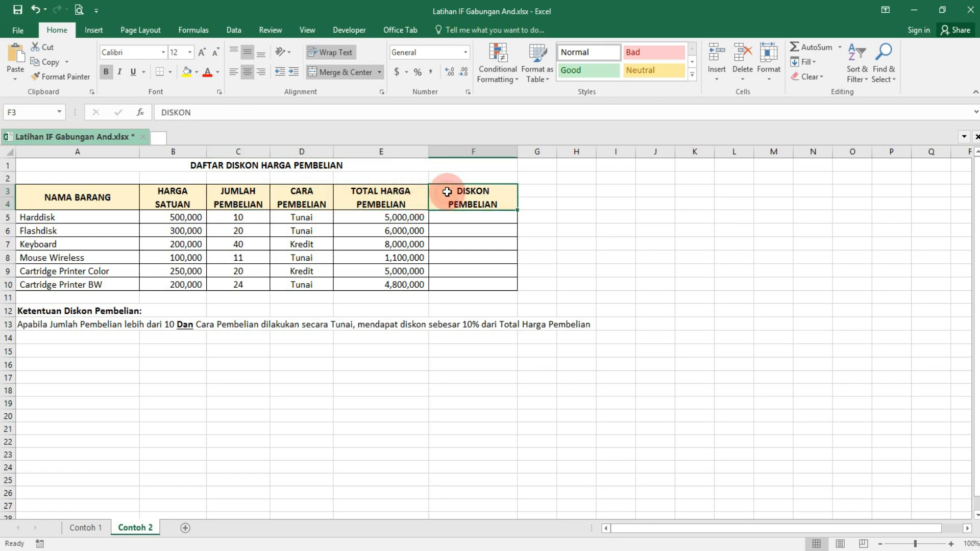
drag(446, 192, 455, 280)
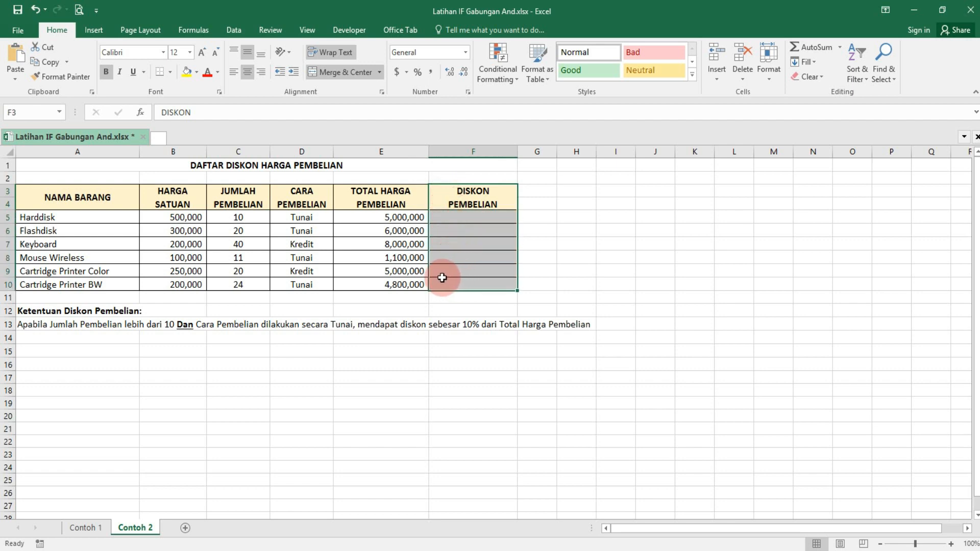
click(89, 312)
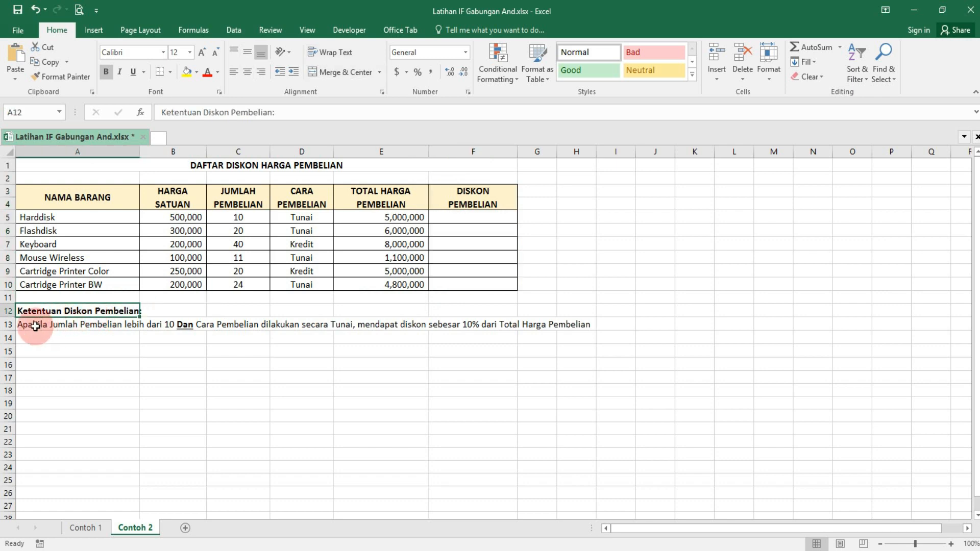
drag(33, 325, 571, 328)
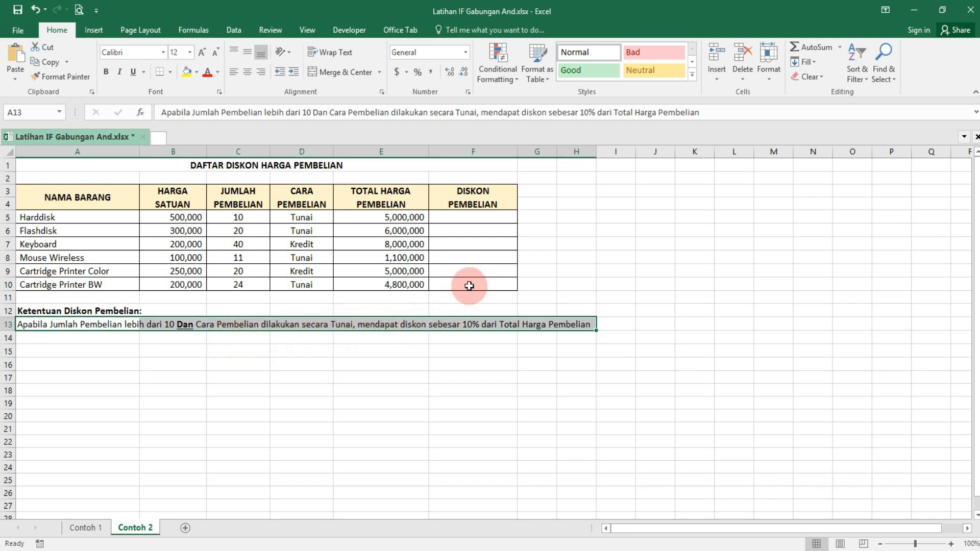
- Begin an IF formula with a nested AND in cell F5, using C5>10 as the first condition
click(467, 218)
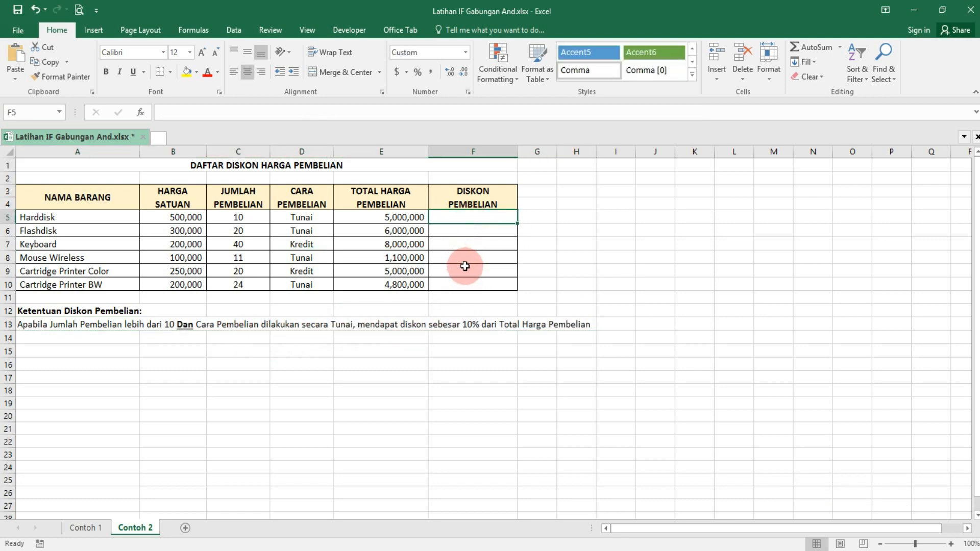
text(=I)
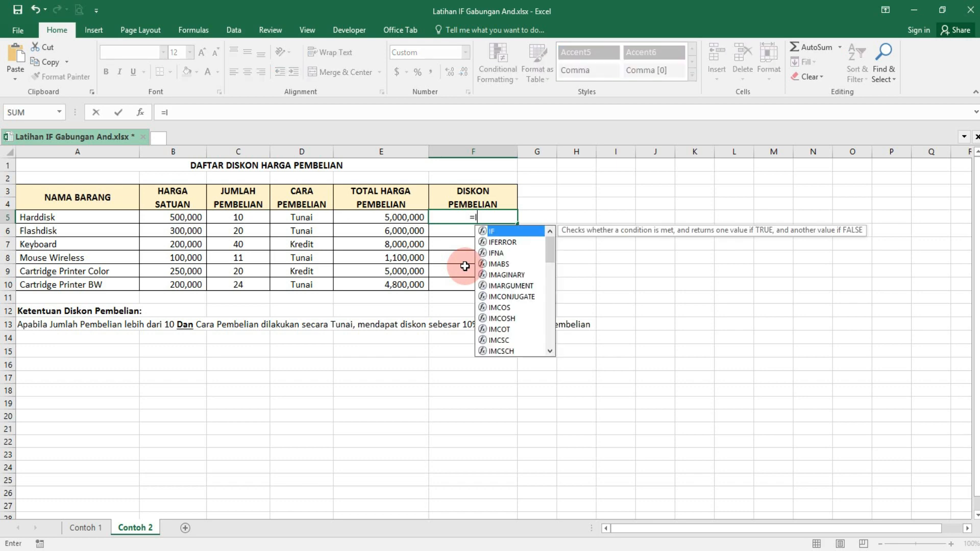
text(F()
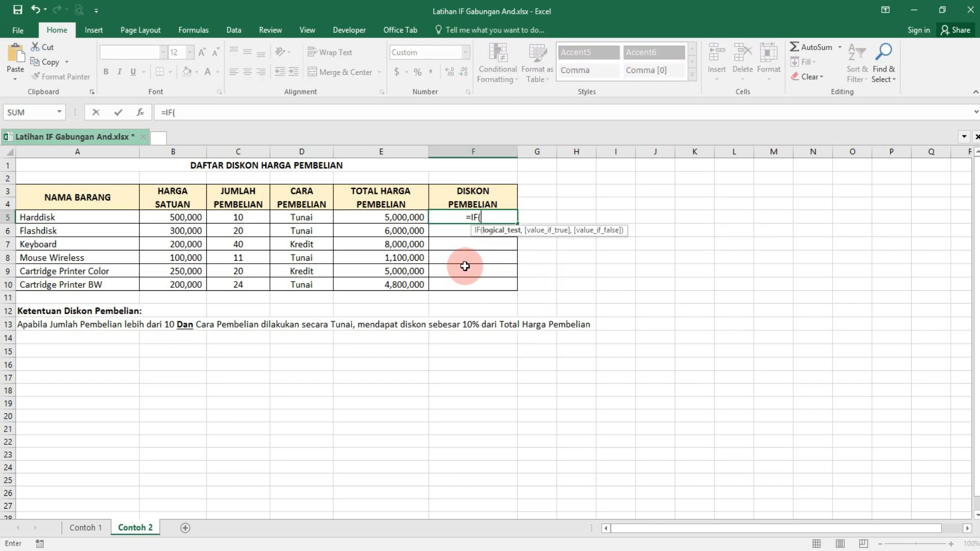
text(AND)
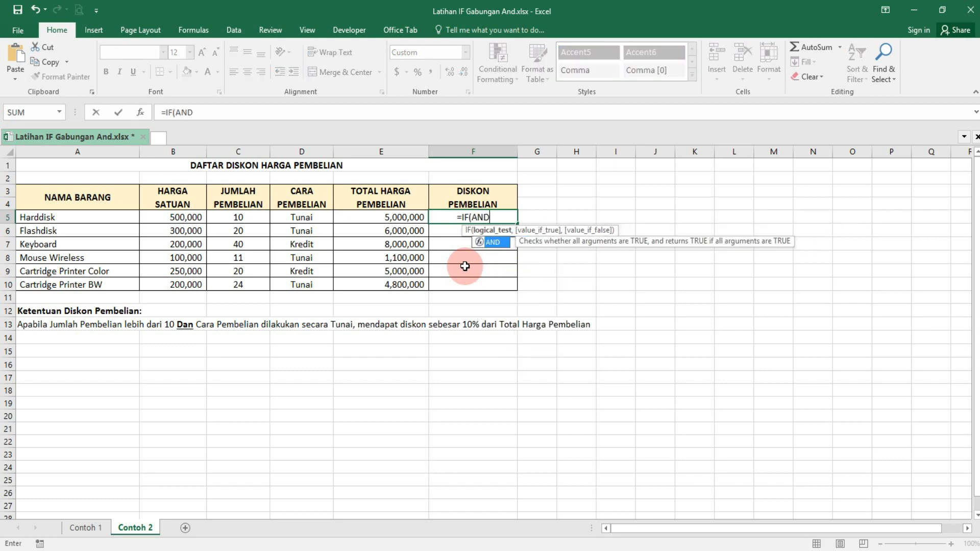
text(()
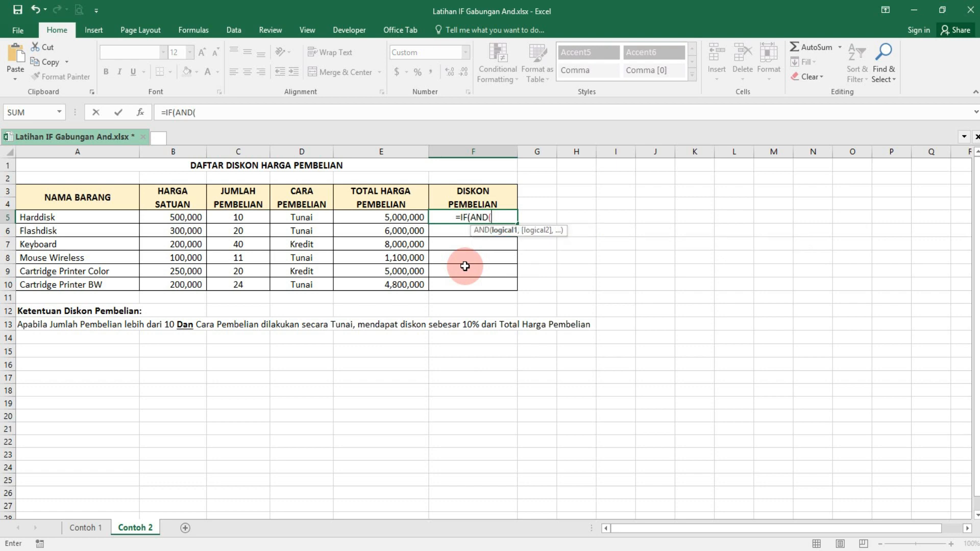
click(252, 218)
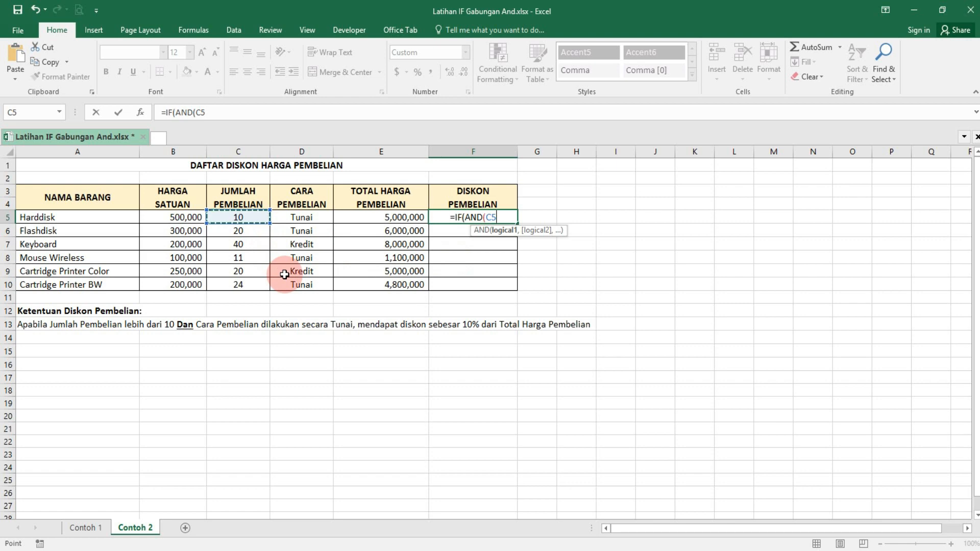
text(>)
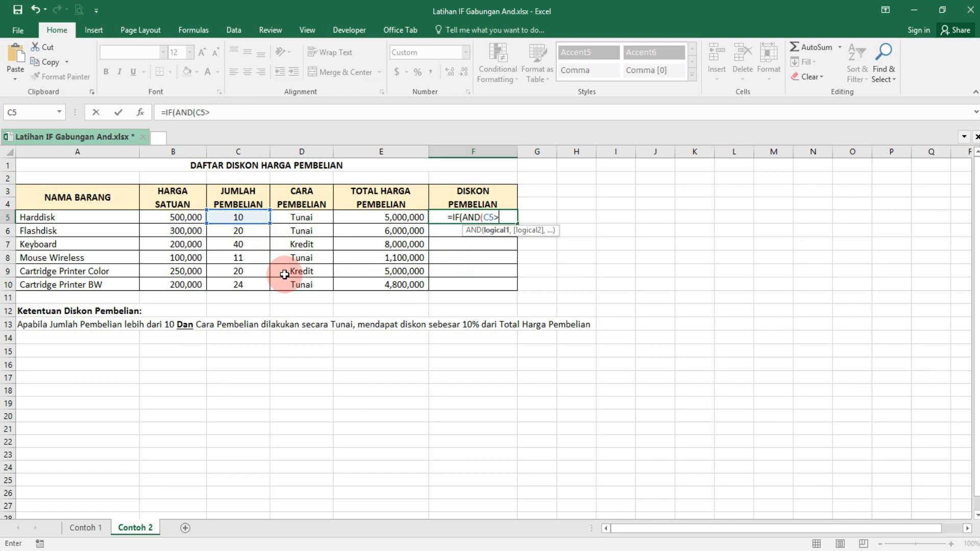
text(10)
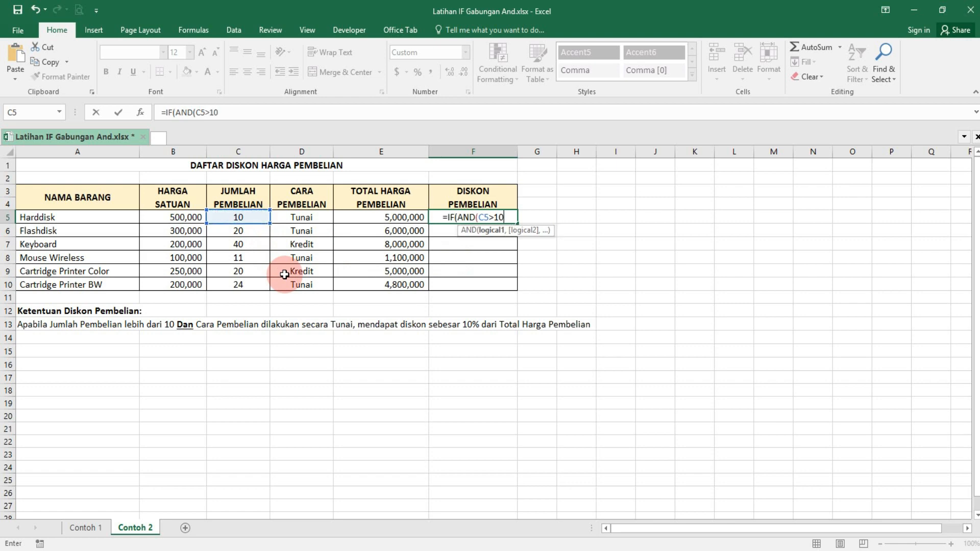
- Add D5="Tunai" as the second AND condition in F5's formula, separated by a comma, and close the AND function
text(;)
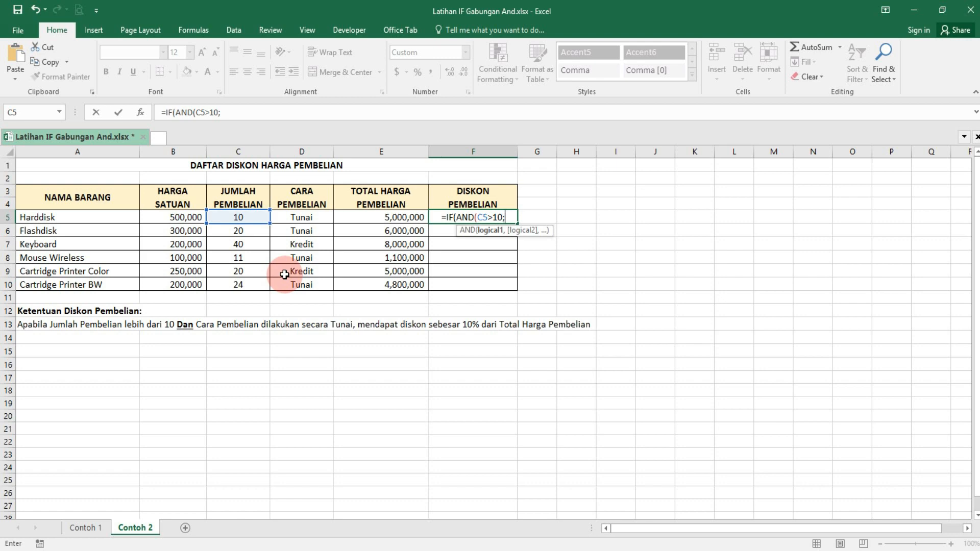
key(BackSpace)
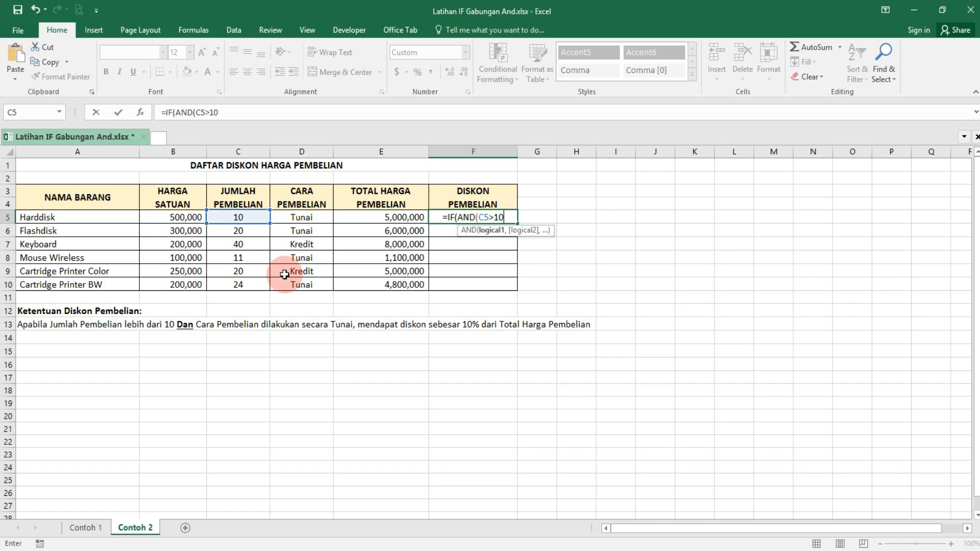
text(,)
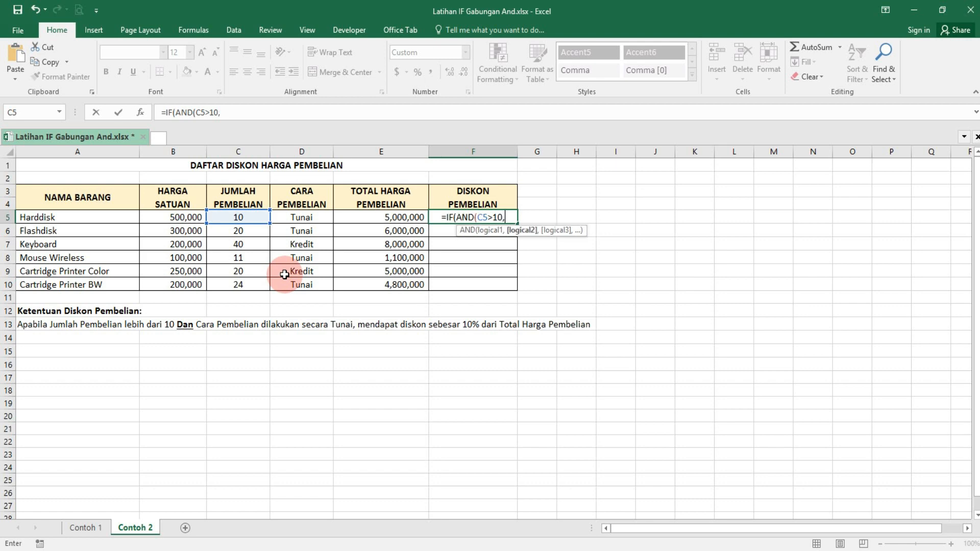
click(295, 221)
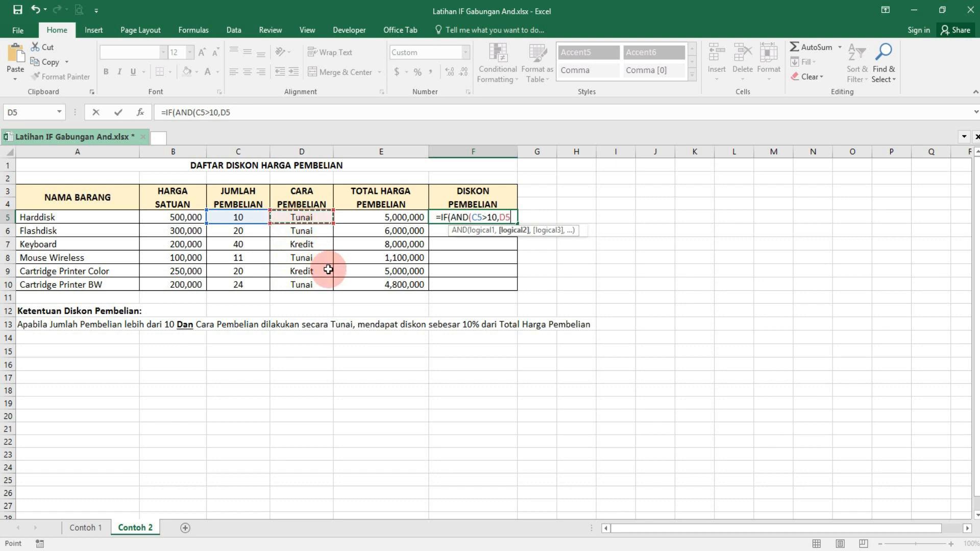
text(=")
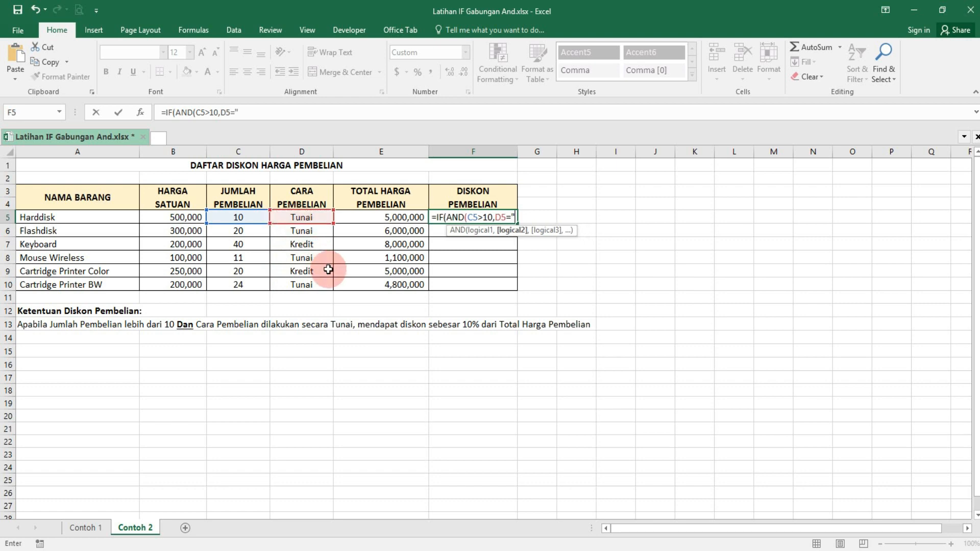
text(Tunai)
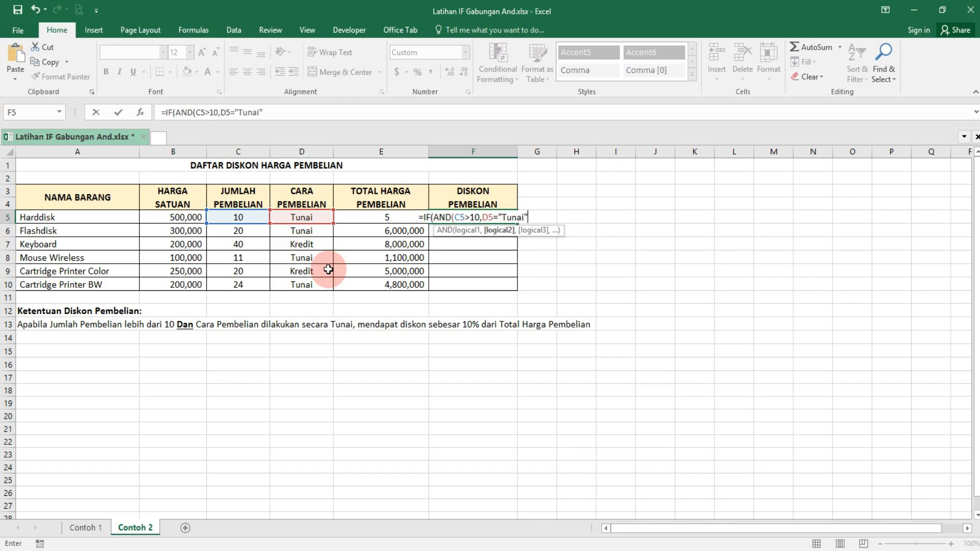
text())
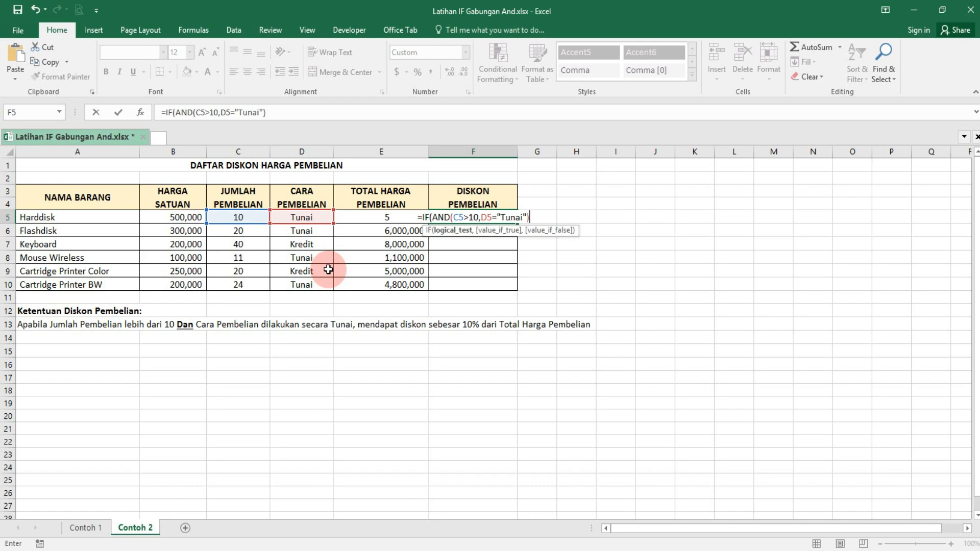
- Complete F5's IF formula with 10%*E5 as the true result and 0 as the false result
text(,)
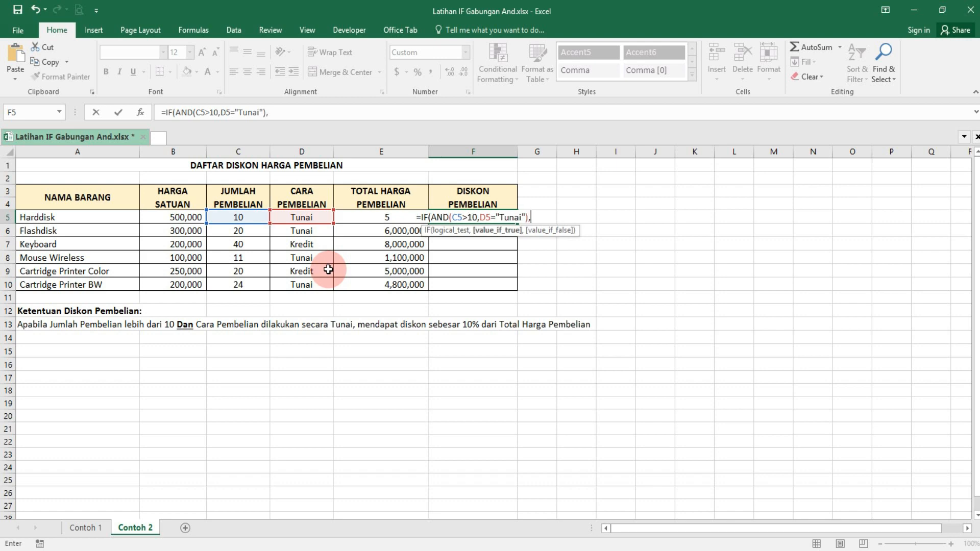
text(10)
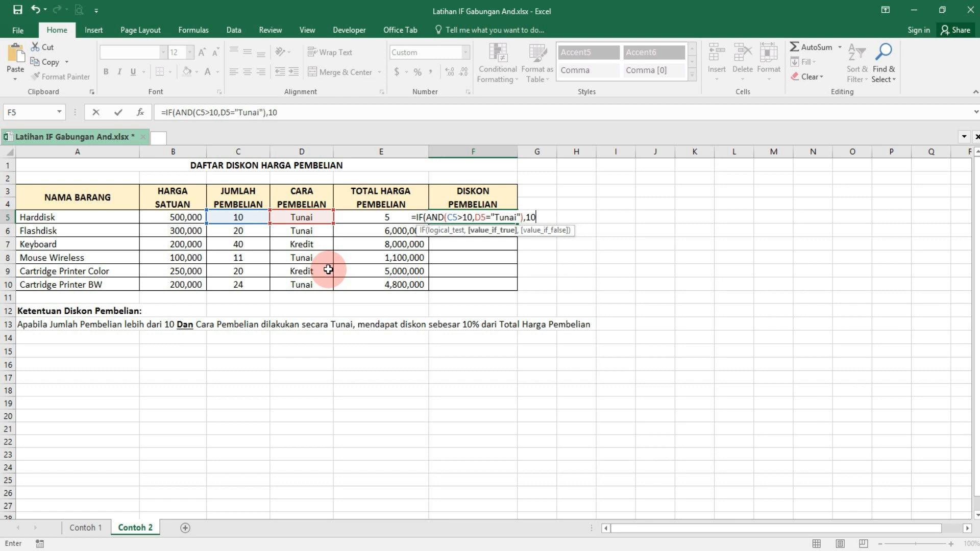
text(%*)
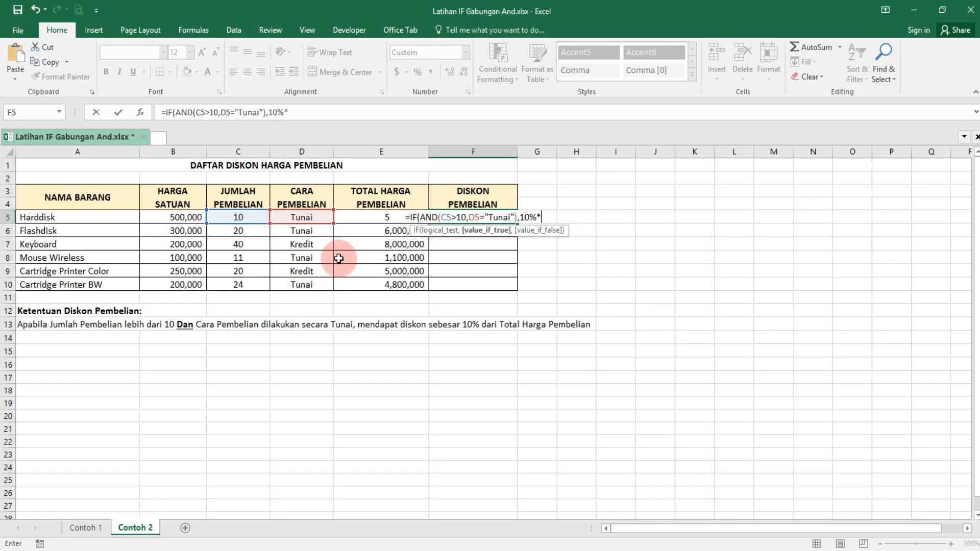
click(355, 219)
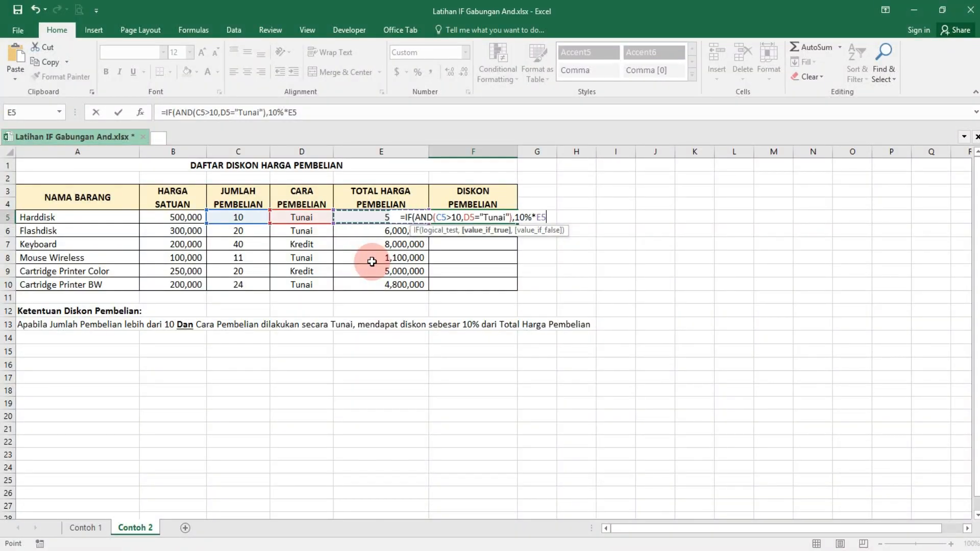
text(,)
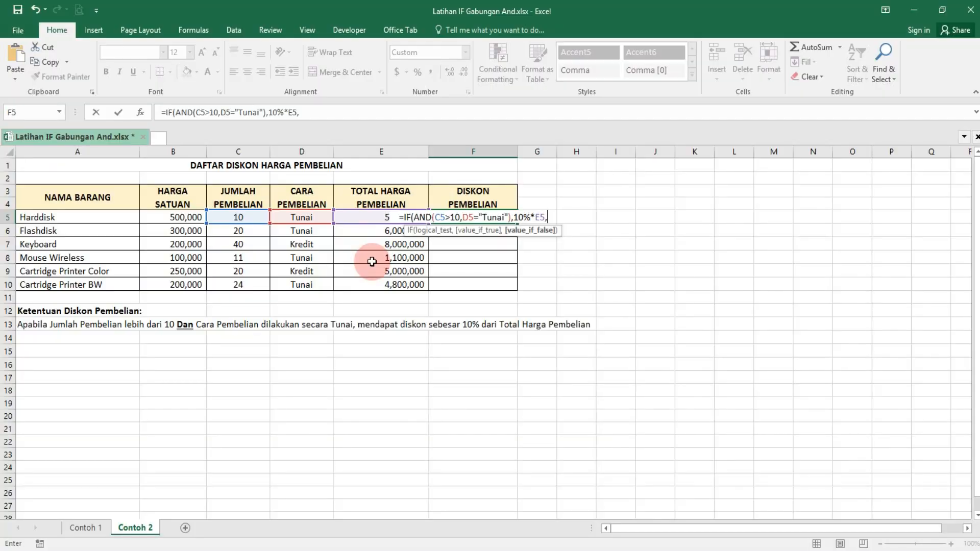
text(0))
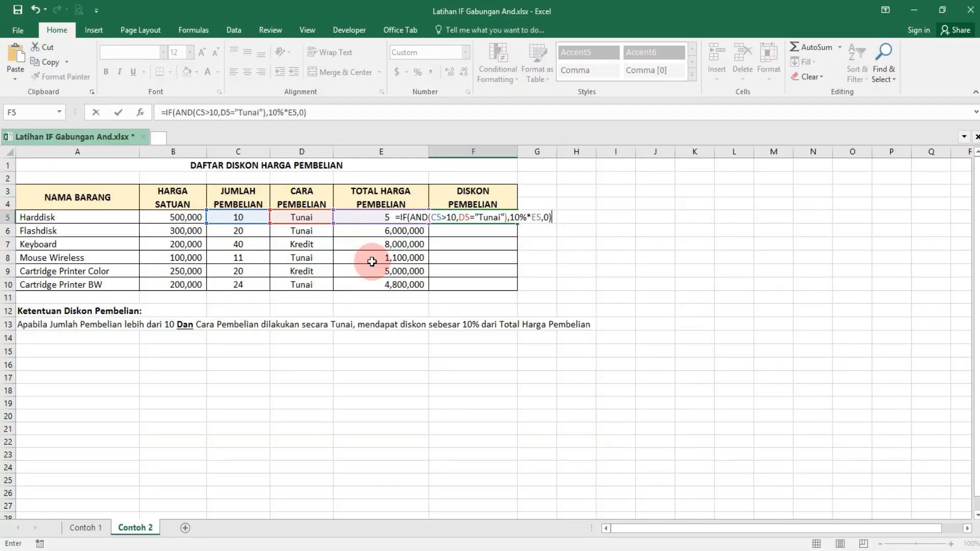
key(Return)
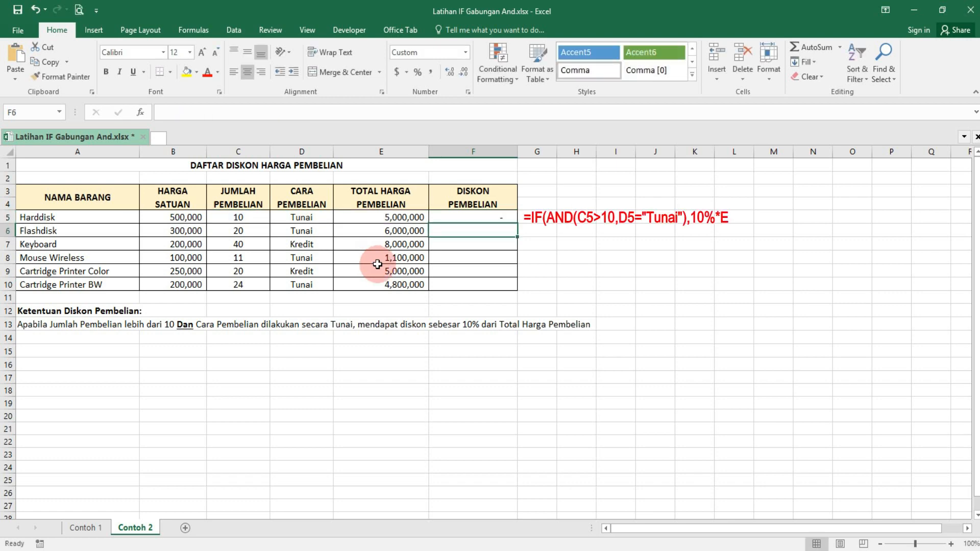
- Copy the F5 discount formula down through F10 for the remaining items, then select the table title
click(501, 217)
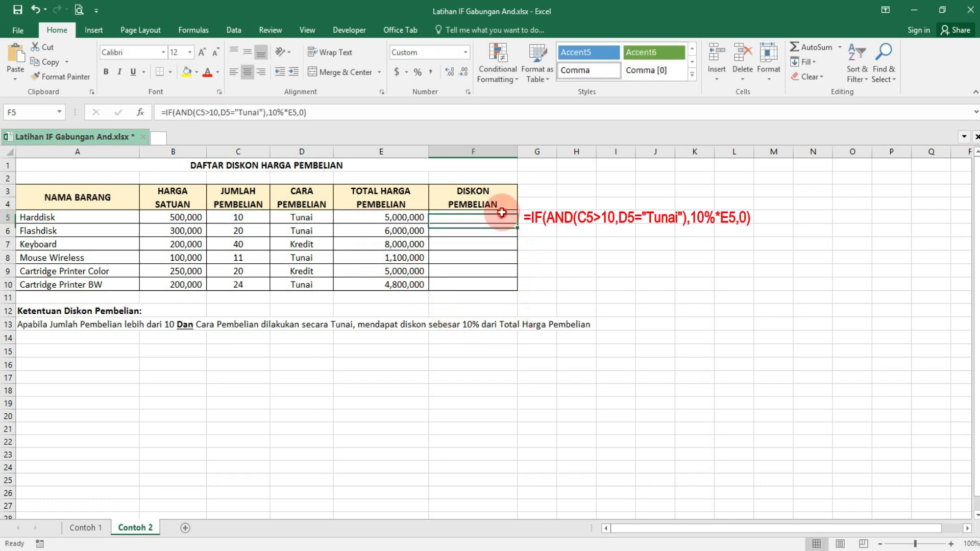
drag(512, 223, 518, 291)
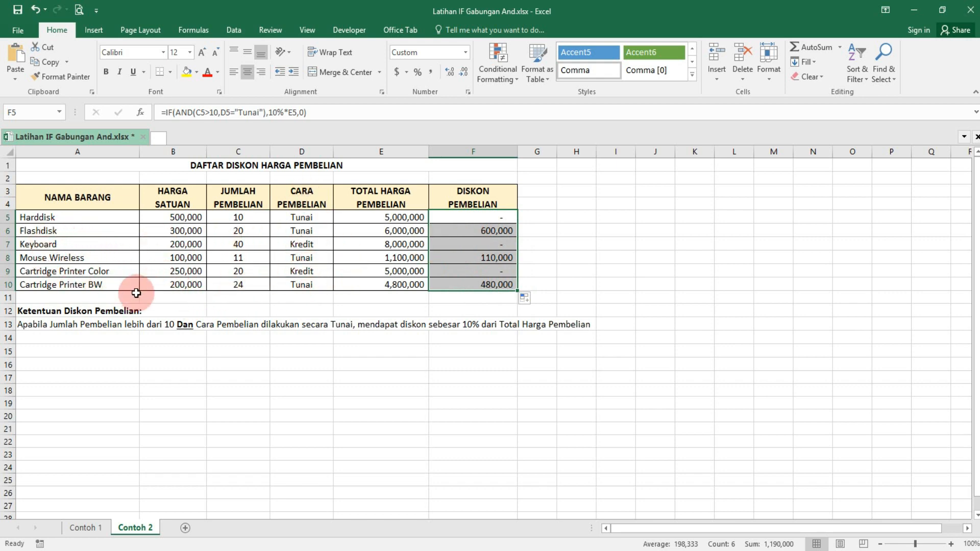
click(28, 167)
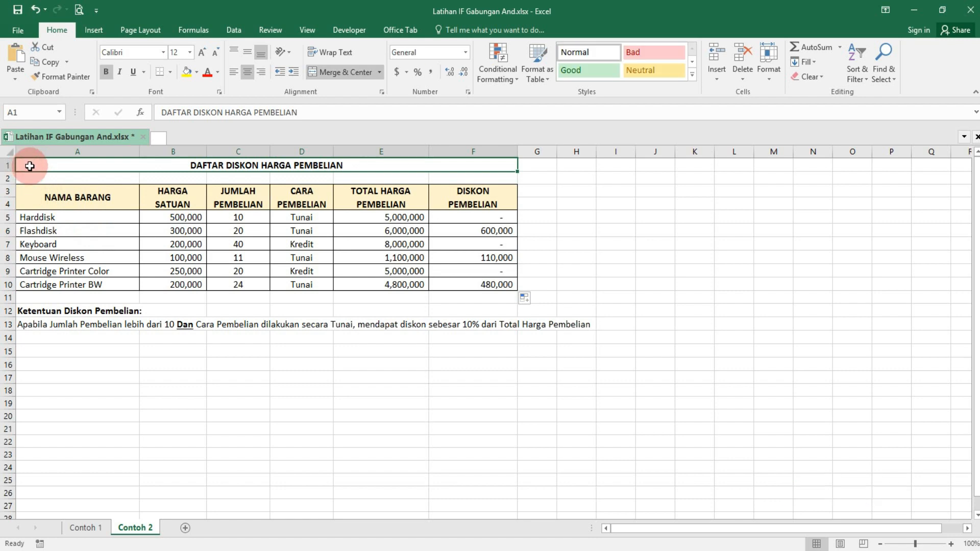